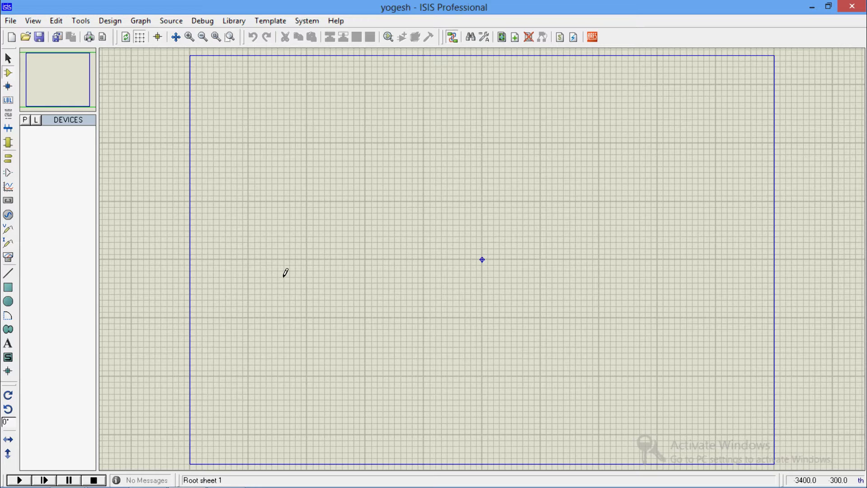
# Search 'dc motor' and add MOTOR-BLDCM and MOTOR-DC to the device list.
pyautogui.click(29, 123)
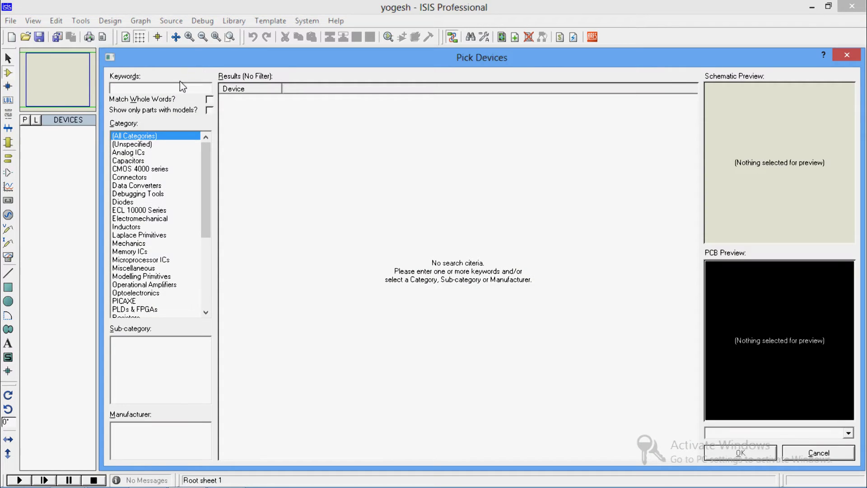
pyautogui.write('dc motor')
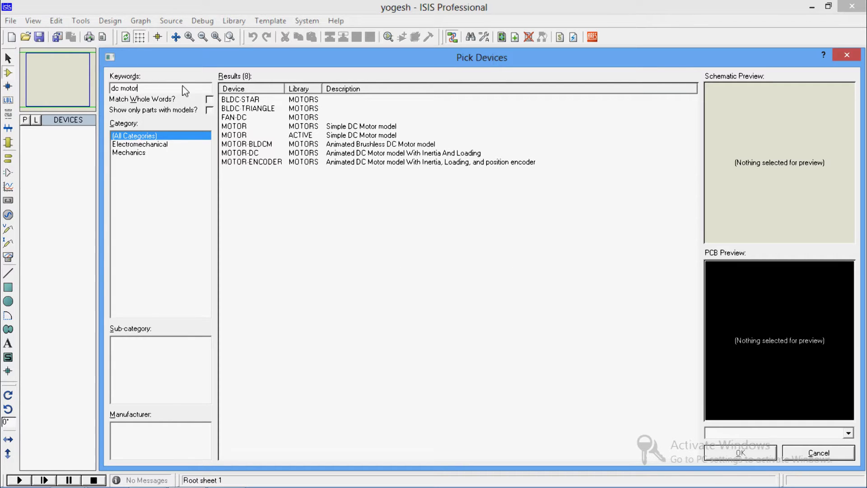
pyautogui.click(270, 146)
pyautogui.click(281, 162)
pyautogui.press('Up')
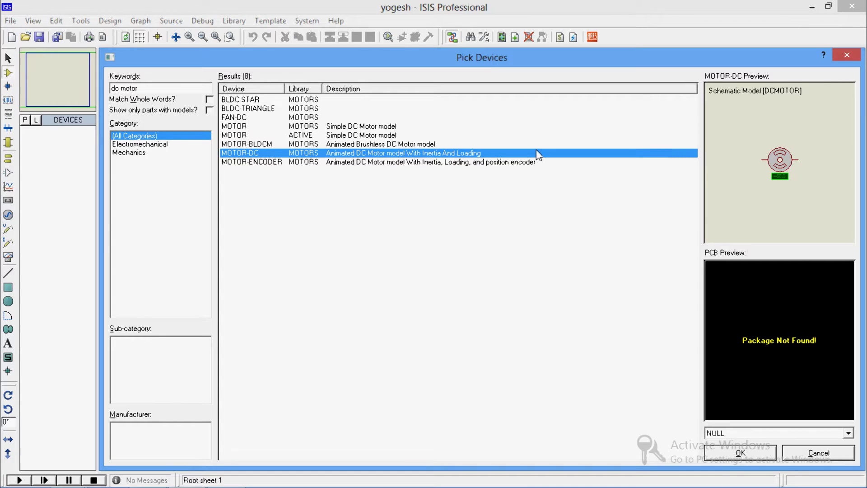
pyautogui.click(337, 145)
pyautogui.doubleClick(338, 146)
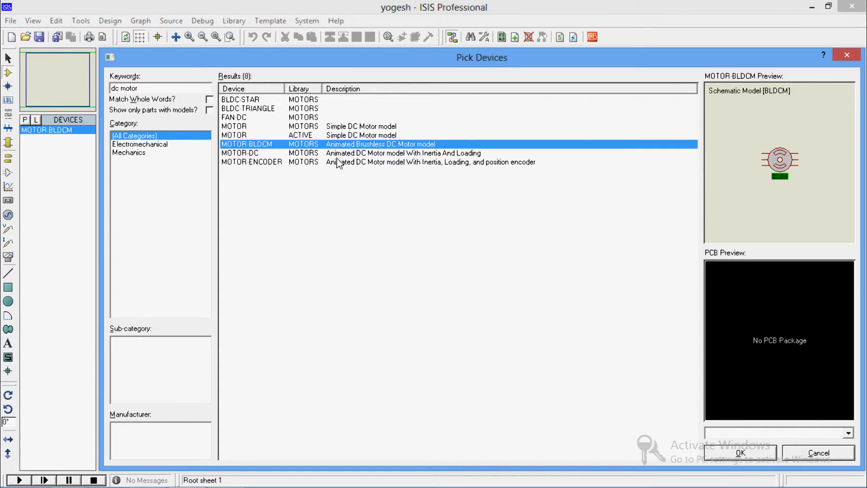
pyautogui.doubleClick(337, 155)
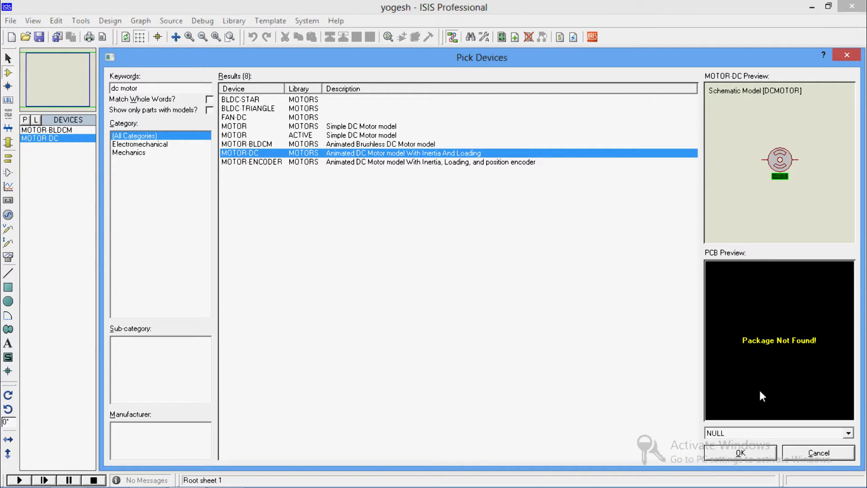
# Search 'logi' and add LOGICSTATE to the device list.
pyautogui.click(169, 90)
pyautogui.press('BackSpace')
pyautogui.press('BackSpace')
pyautogui.press('BackSpace')
pyautogui.press('BackSpace')
pyautogui.press('BackSpace')
pyautogui.press('BackSpace')
pyautogui.press('BackSpace')
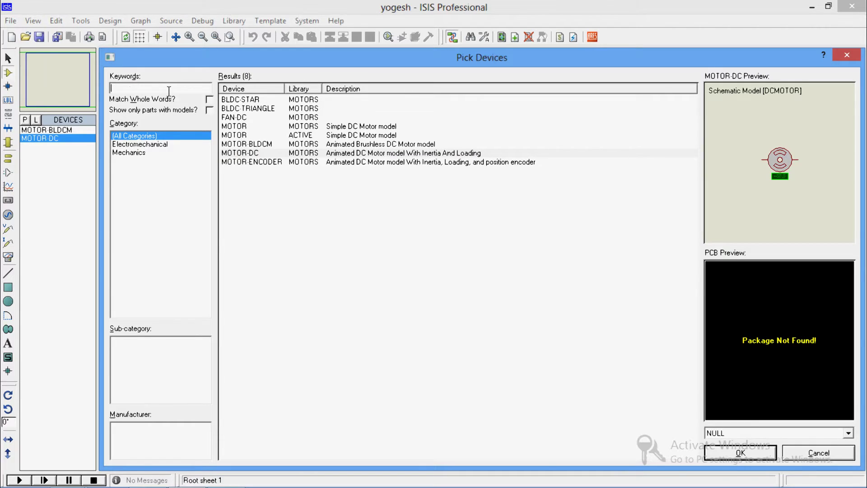
pyautogui.write('logic state')
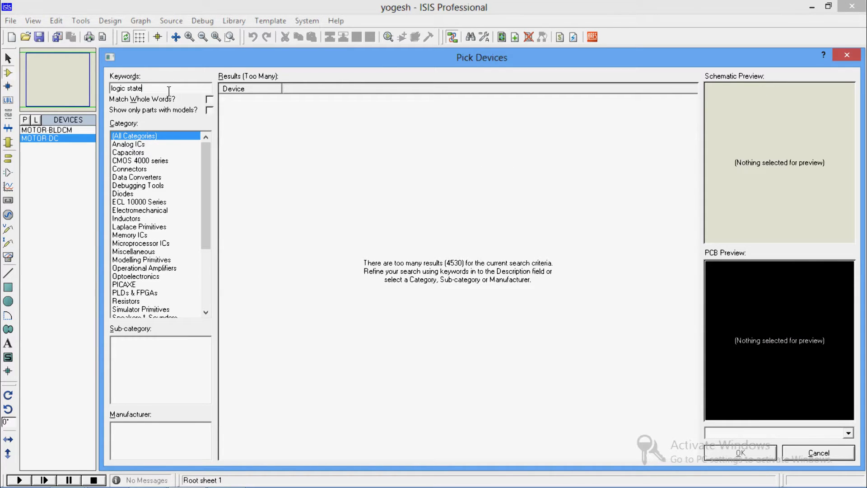
pyautogui.doubleClick(243, 117)
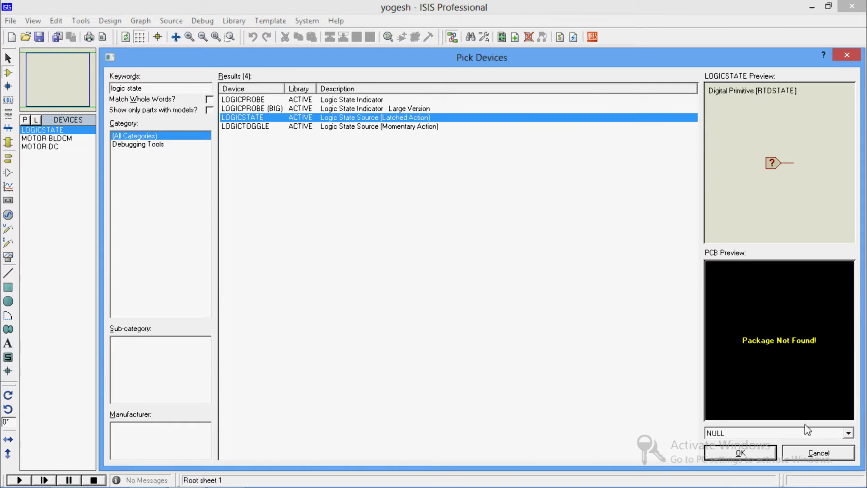
# Place motor M1 (MOTOR-BLDCM) and a MOTOR-DC motor to its right.
pyautogui.click(812, 453)
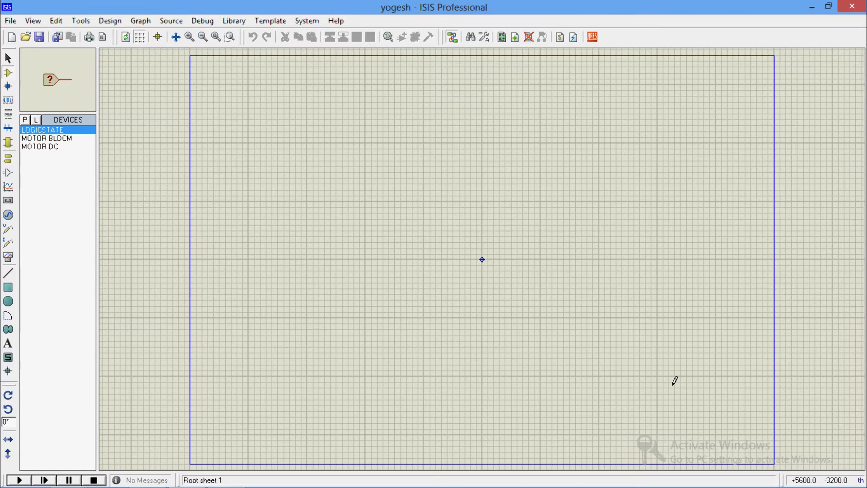
pyautogui.click(63, 138)
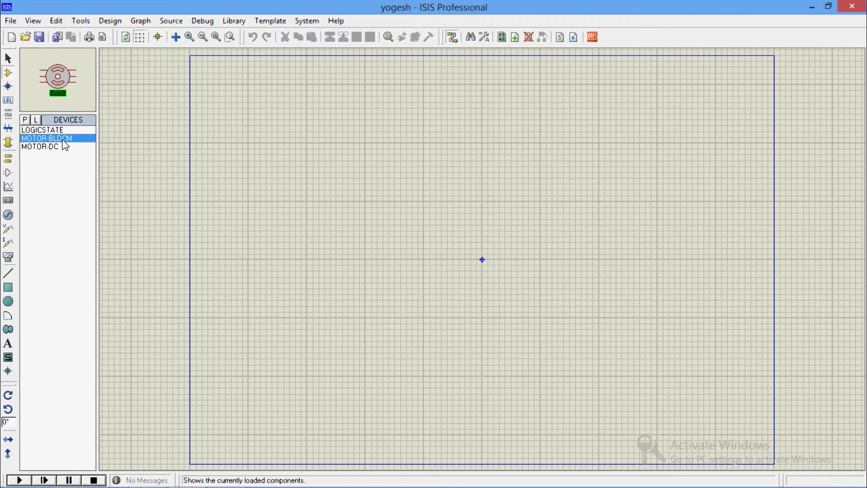
pyautogui.click(355, 203)
pyautogui.click(326, 191)
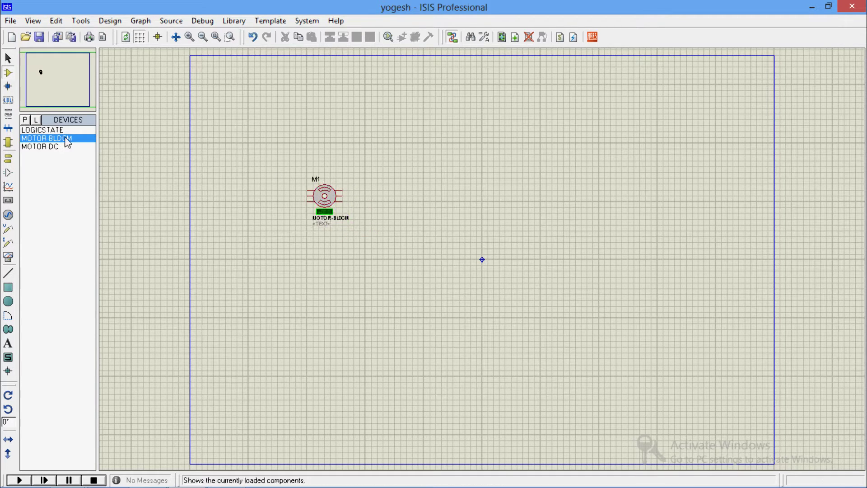
pyautogui.click(66, 147)
pyautogui.click(611, 217)
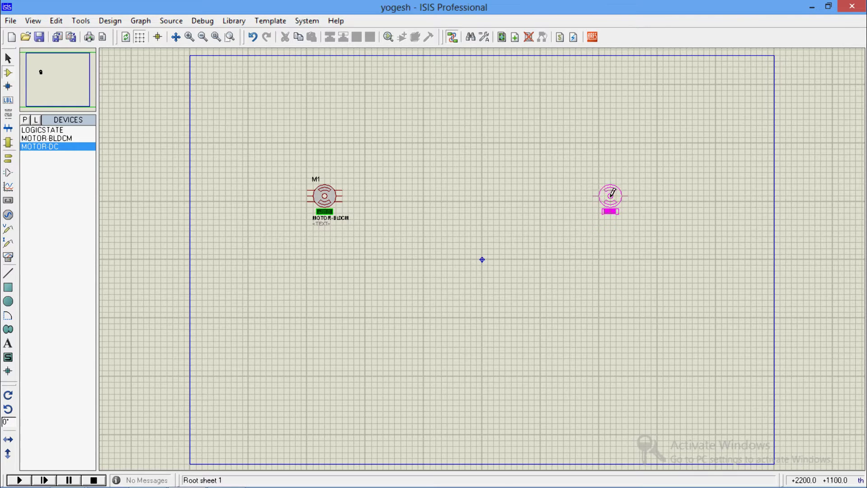
pyautogui.click(610, 194)
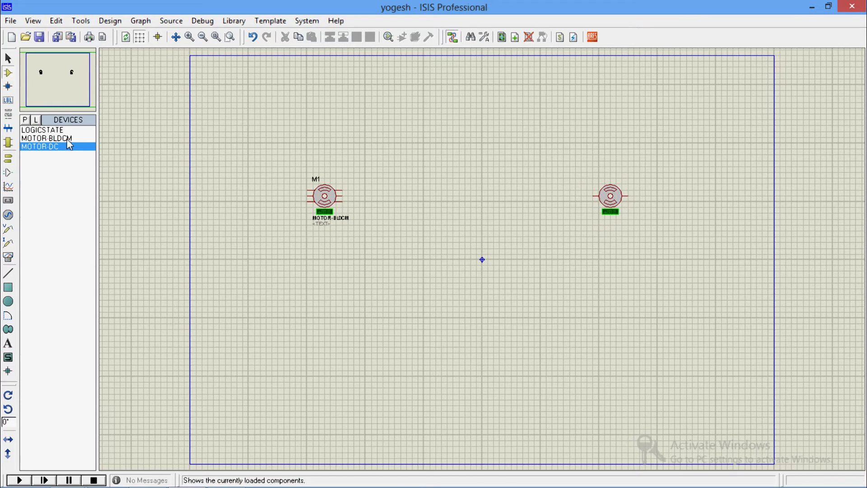
# Place three LOGICSTATE sources stacked left of M1 and one left of the second motor.
pyautogui.click(53, 129)
pyautogui.click(232, 160)
pyautogui.click(233, 159)
pyautogui.click(229, 185)
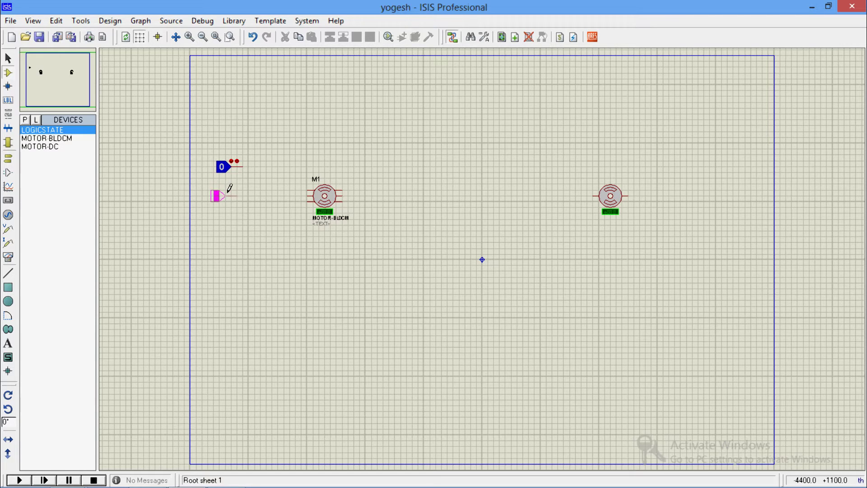
pyautogui.click(230, 189)
pyautogui.click(228, 217)
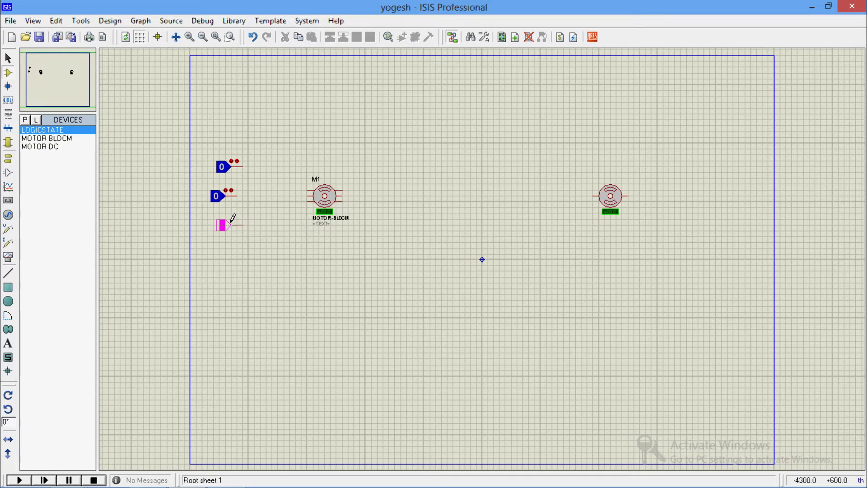
pyautogui.click(232, 219)
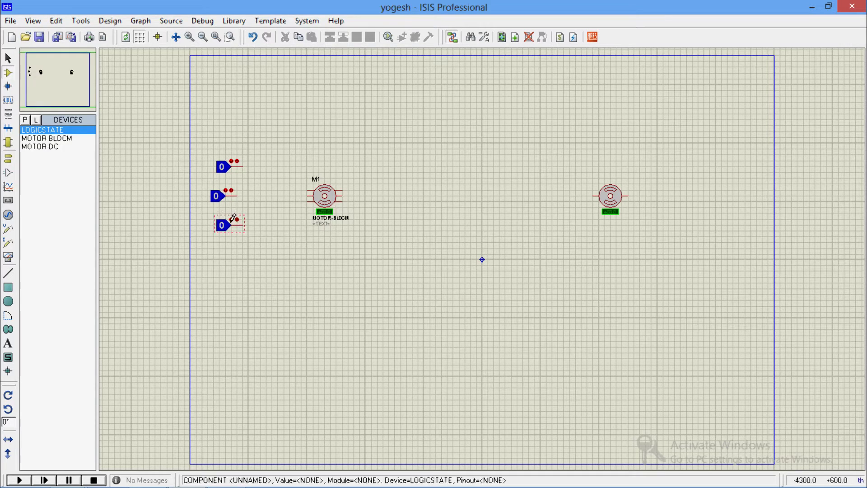
pyautogui.click(537, 194)
pyautogui.click(537, 194)
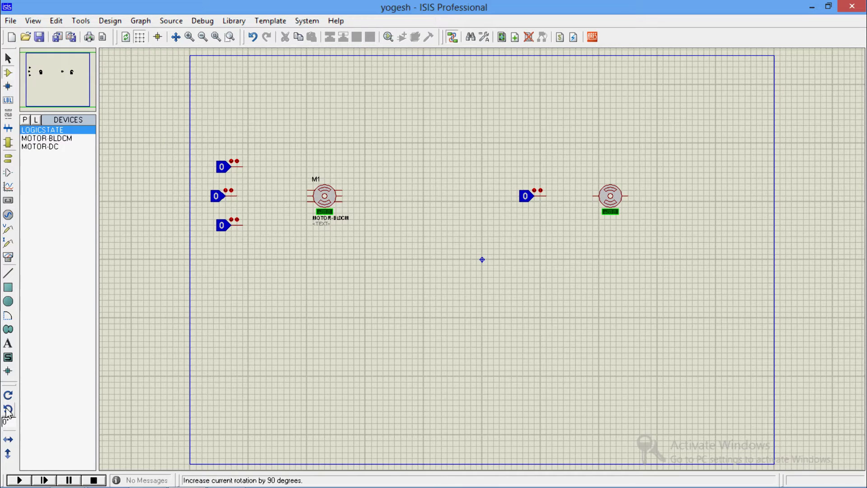
# Mirror the LOGICSTATE horizontally and place three copies stacked right of M1, plus one by the second motor.
pyautogui.click(9, 440)
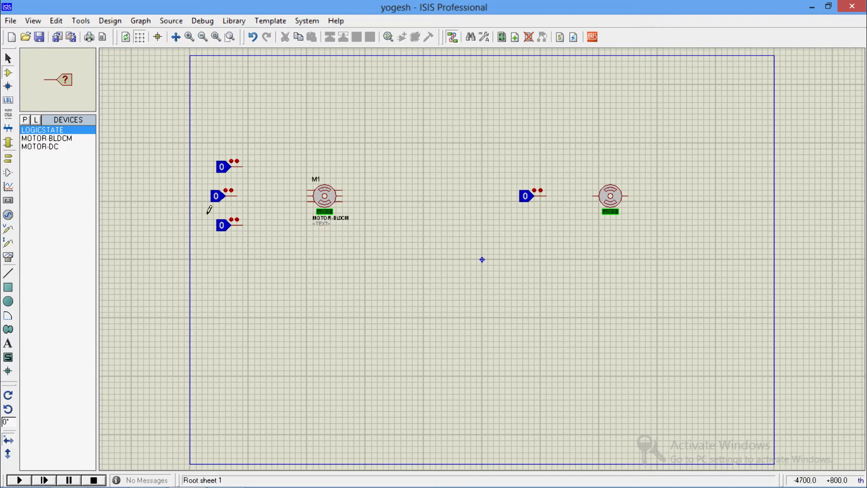
pyautogui.click(395, 176)
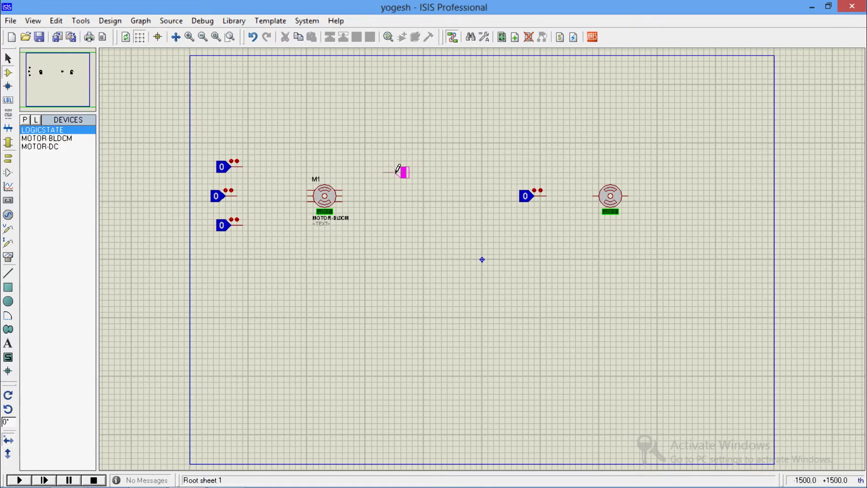
pyautogui.click(399, 168)
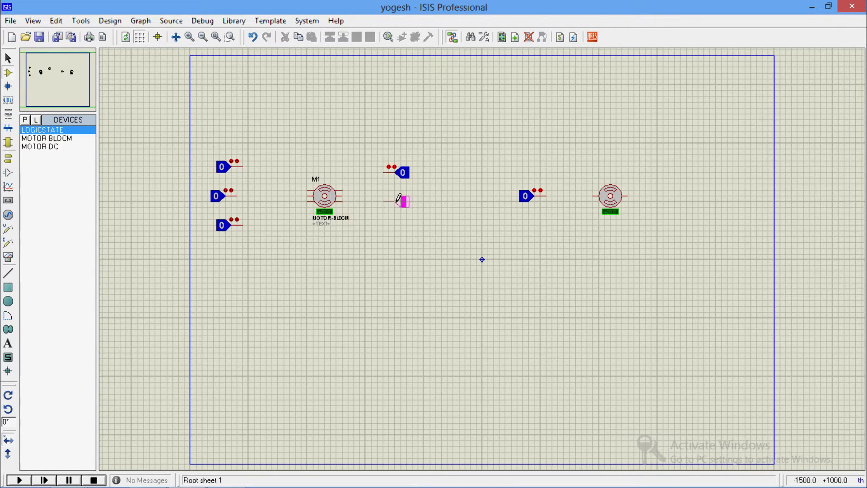
pyautogui.click(399, 192)
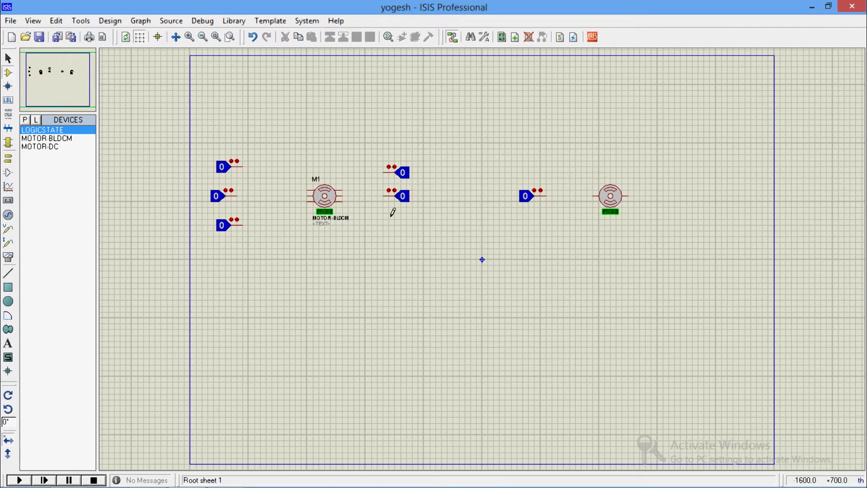
pyautogui.click(397, 216)
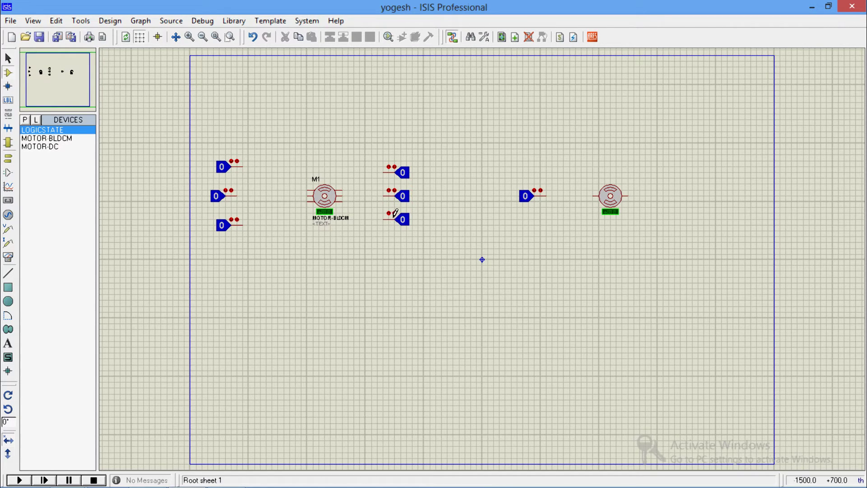
pyautogui.click(679, 192)
# Drop the last mirrored logic state and wire the three left logic states to M1's left pins.
pyautogui.click(677, 193)
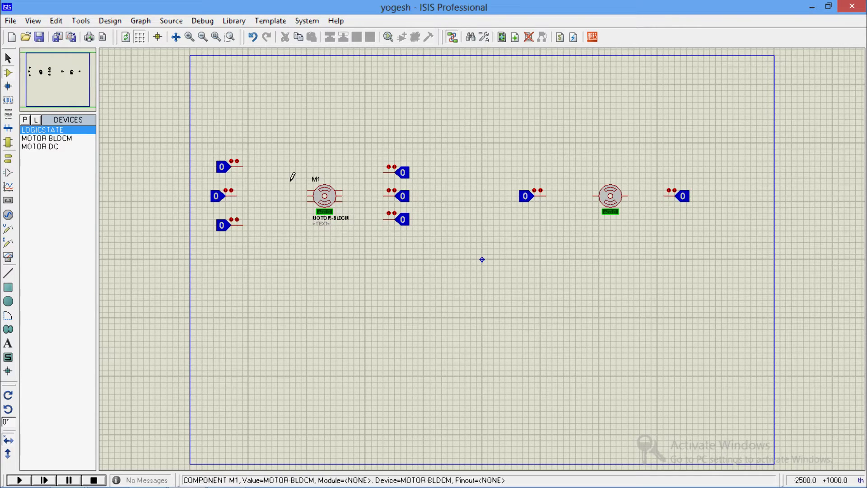
pyautogui.click(244, 166)
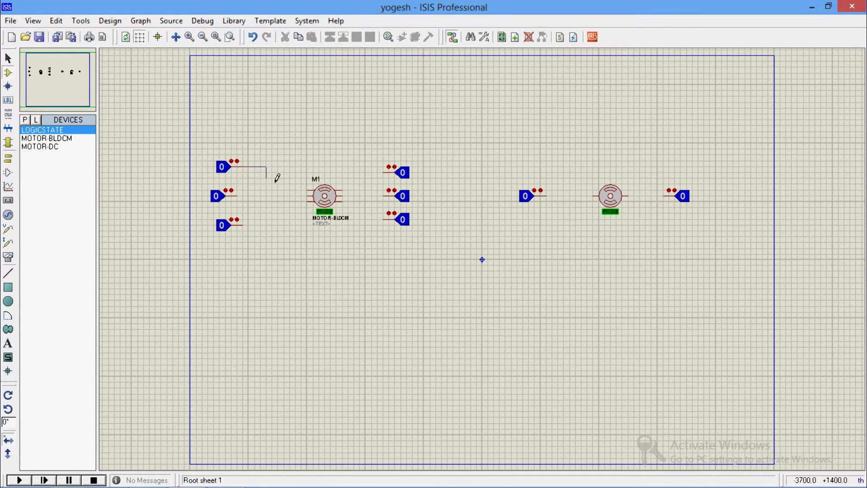
pyautogui.click(307, 190)
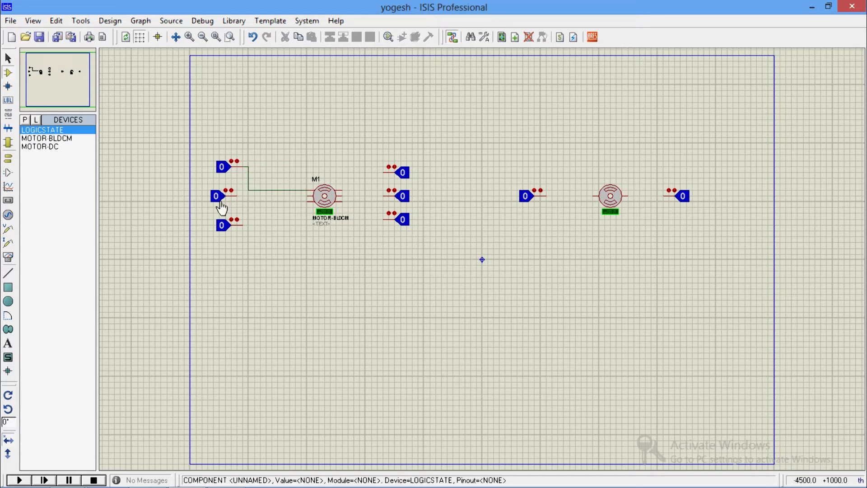
pyautogui.click(237, 195)
pyautogui.click(309, 195)
pyautogui.click(243, 224)
pyautogui.click(309, 201)
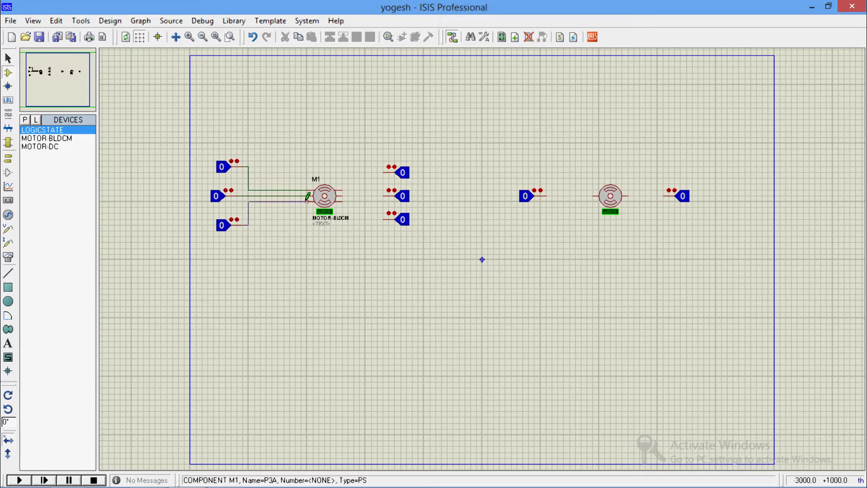
# Wire the three right logic states to M1's right pins.
pyautogui.click(382, 172)
pyautogui.click(343, 190)
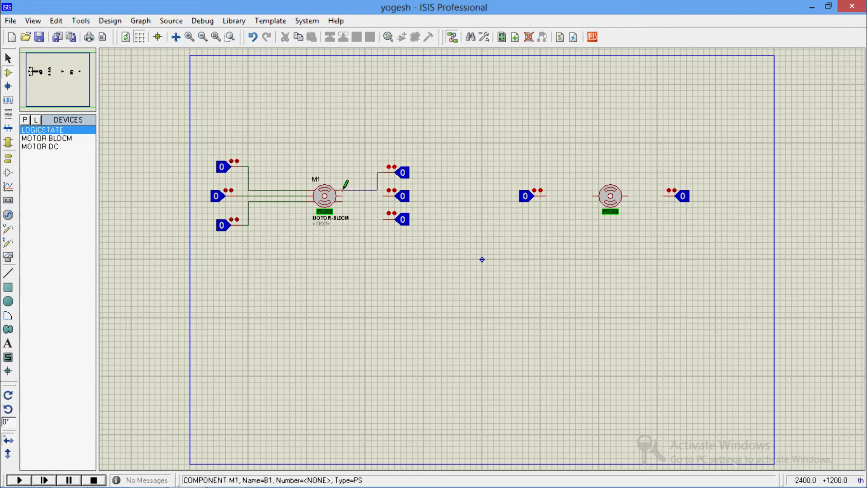
pyautogui.click(384, 194)
pyautogui.click(341, 195)
pyautogui.click(385, 217)
pyautogui.click(342, 201)
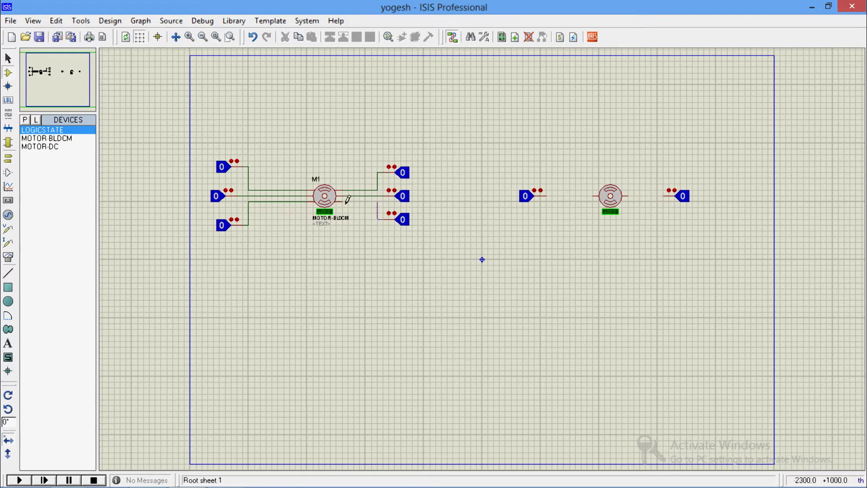
# Wire the DC motor's two logic states to its left and right pins.
pyautogui.click(546, 194)
pyautogui.click(593, 195)
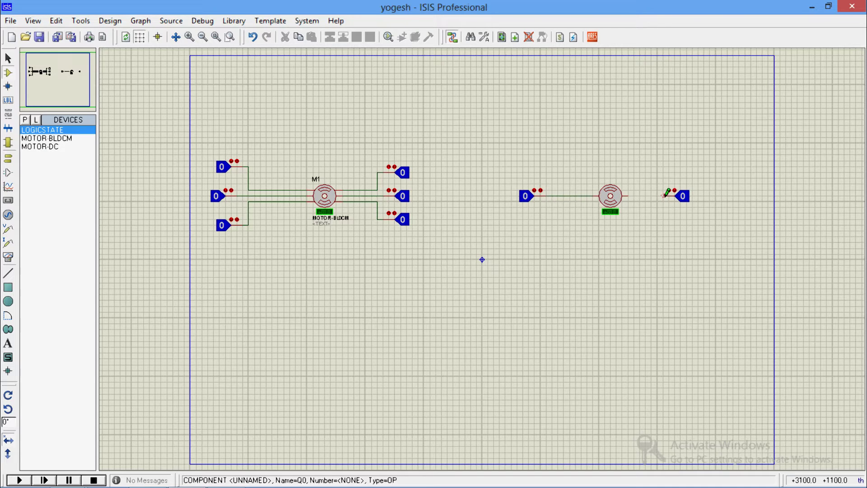
pyautogui.click(665, 196)
pyautogui.click(629, 195)
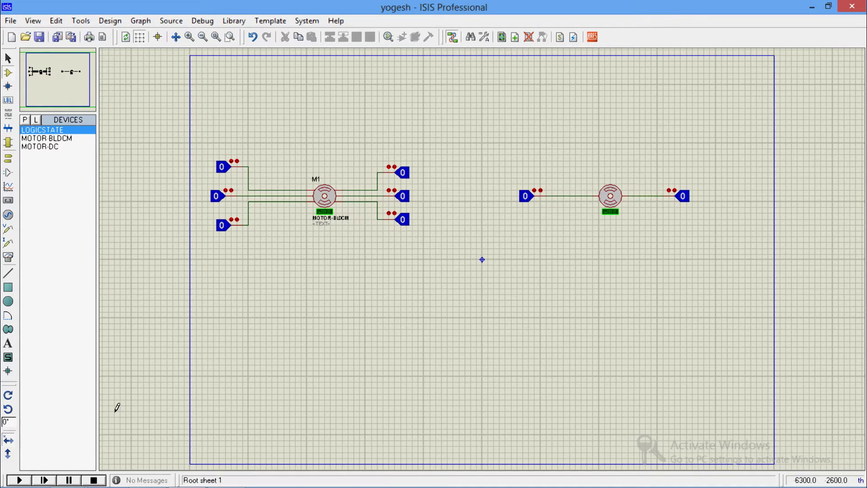
# Run the simulation and toggle the DC motor's logic inputs, leaving both at 1.
pyautogui.click(18, 480)
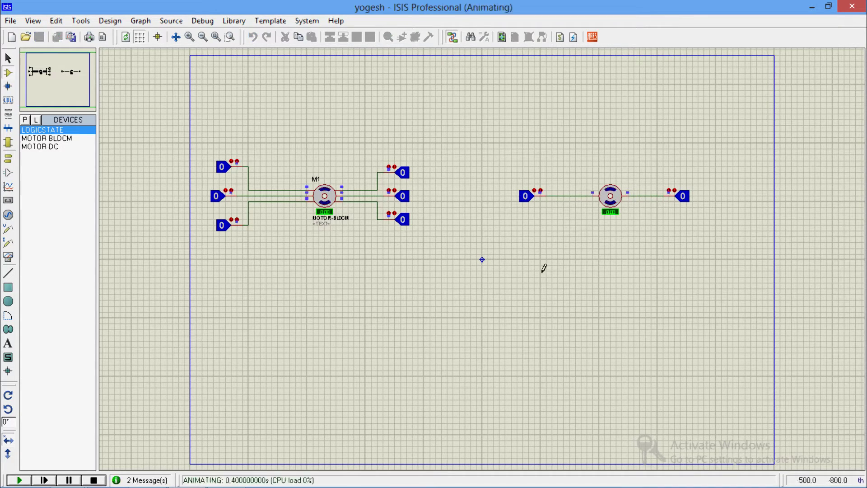
pyautogui.click(525, 197)
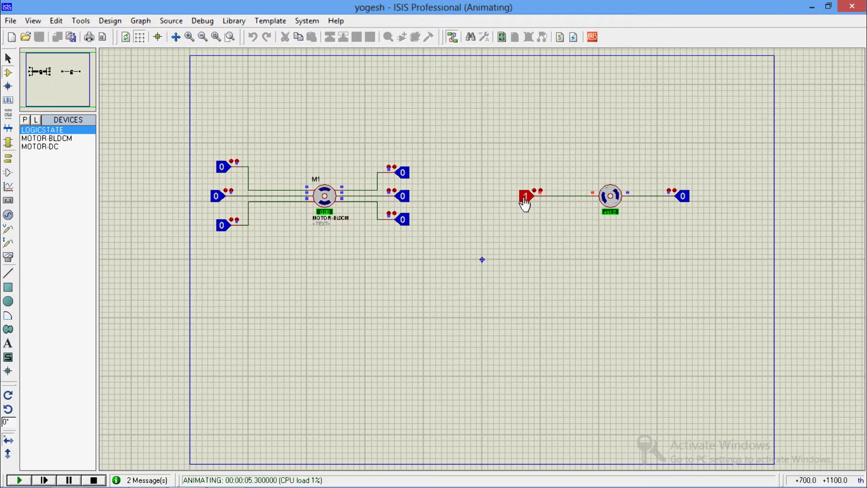
pyautogui.click(683, 198)
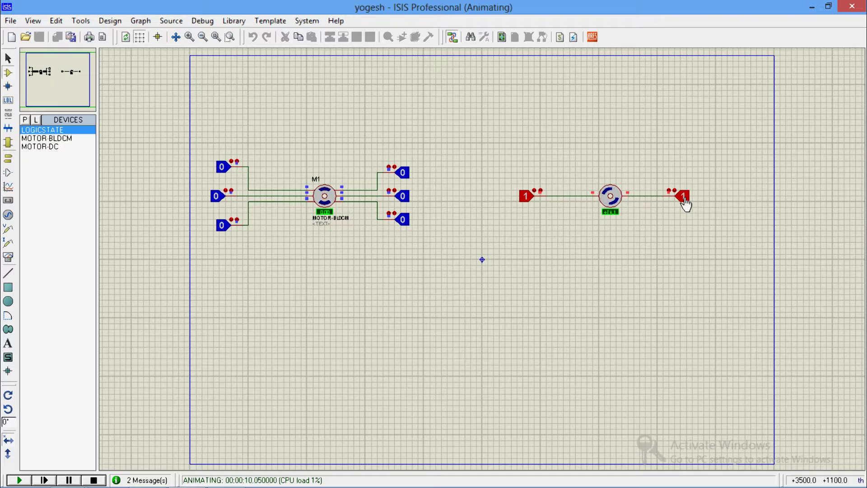
pyautogui.click(526, 197)
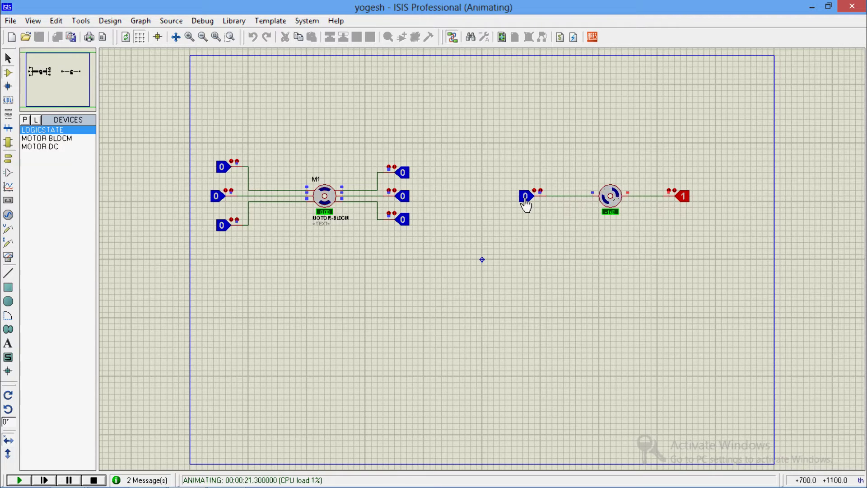
pyautogui.click(526, 204)
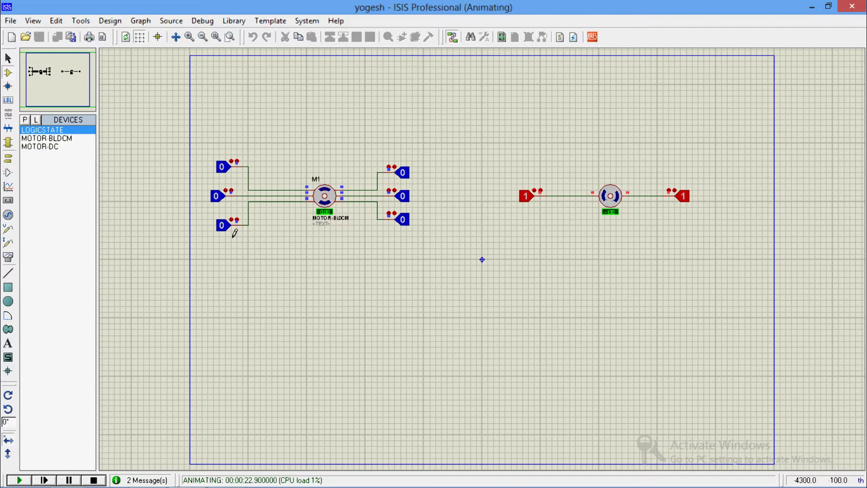
# Toggle M1's top-left and top-right inputs to 1 and back to 0.
pyautogui.click(224, 174)
pyautogui.click(225, 173)
pyautogui.click(405, 174)
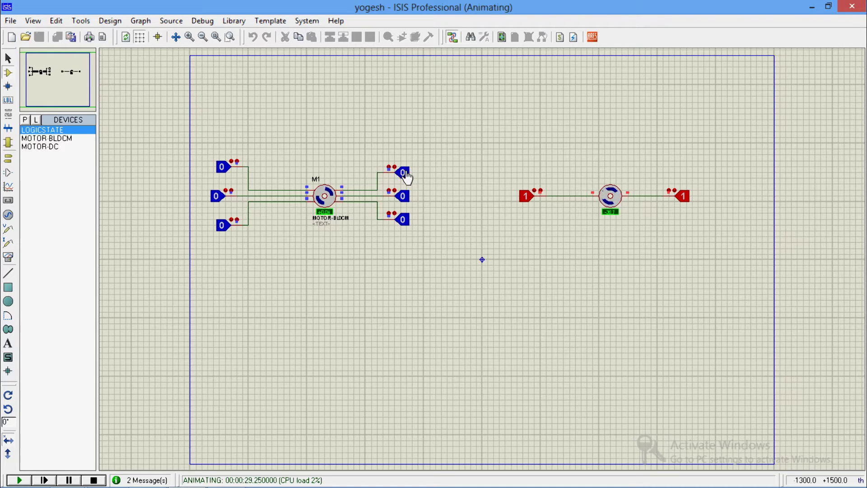
pyautogui.click(404, 174)
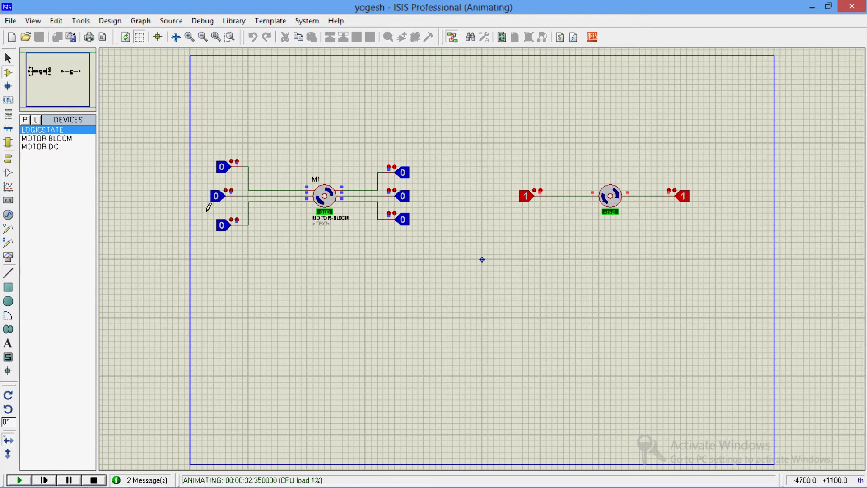
# Set M1's top, middle and bottom left inputs to 1, zoomed onto the motor, reaching about +214.
pyautogui.click(224, 170)
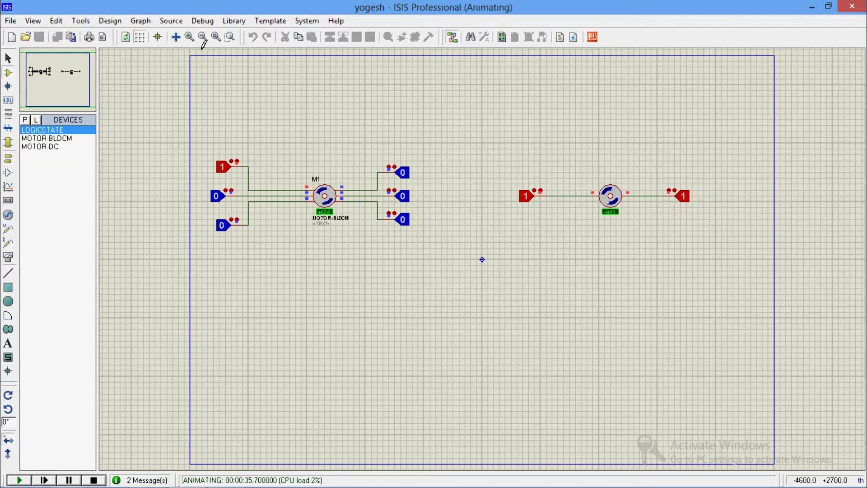
pyautogui.click(230, 40)
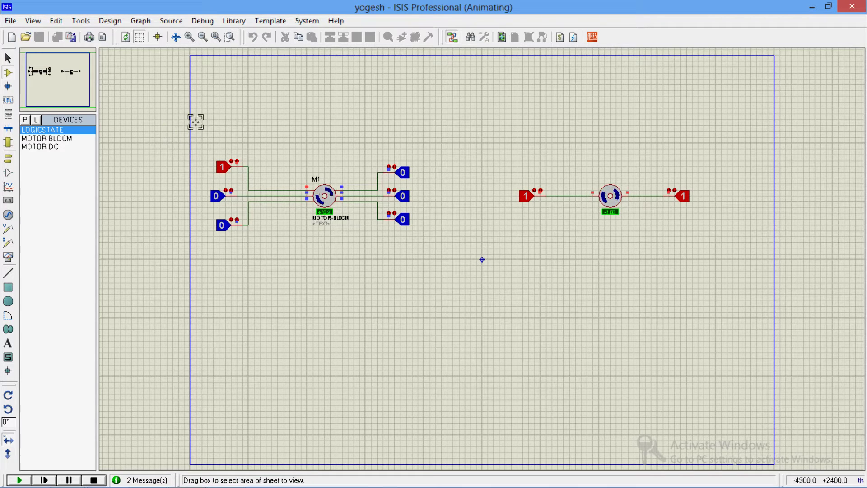
pyautogui.moveTo(196, 120); pyautogui.dragTo(447, 283)
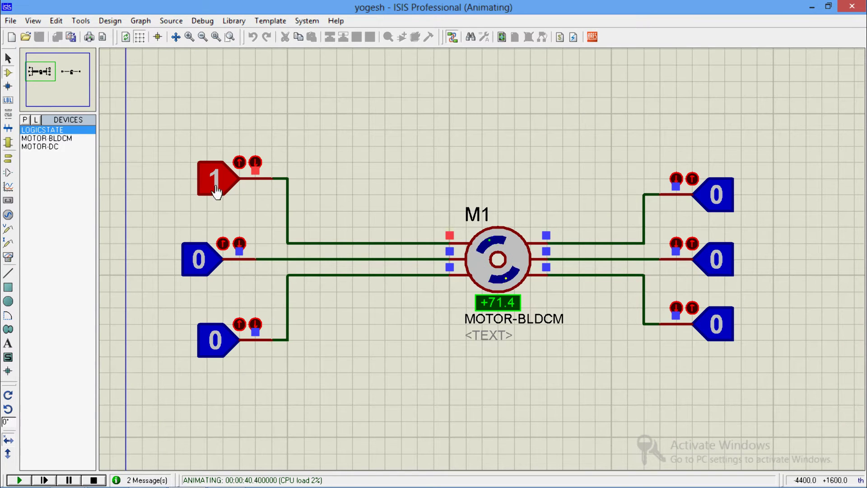
pyautogui.click(200, 261)
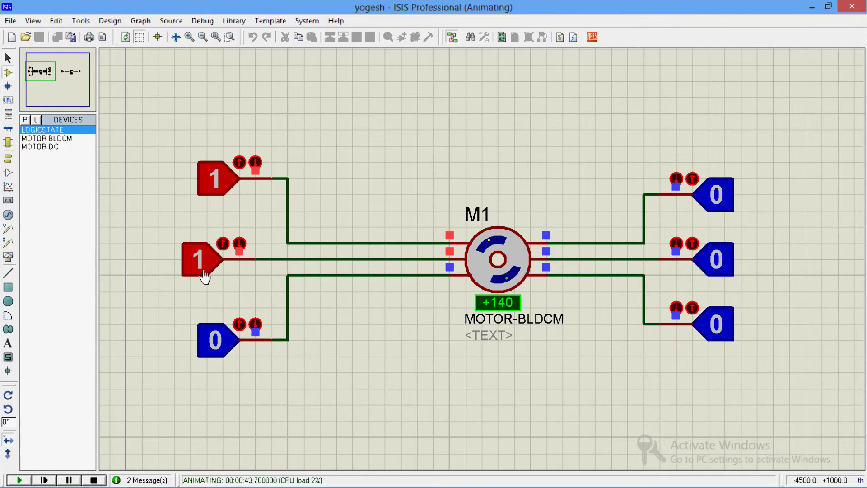
pyautogui.click(214, 339)
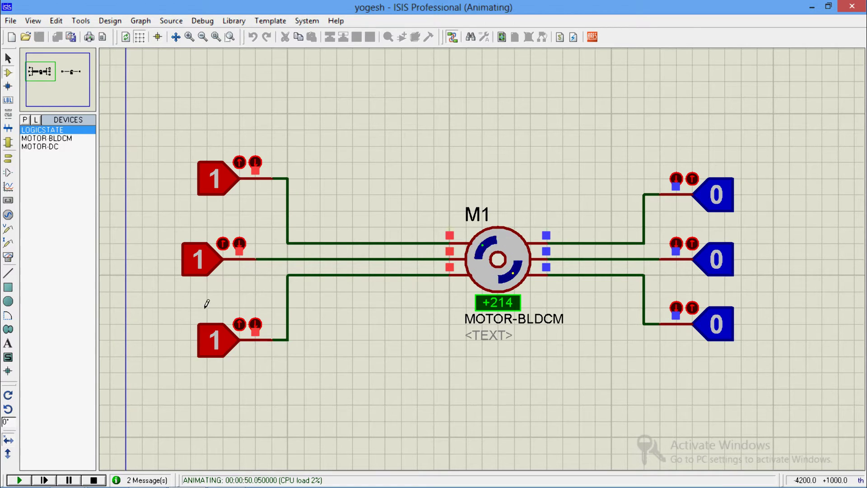
# Stop the simulation, restore deleted M1 with Ctrl+Z, and review its properties without changes.
pyautogui.click(94, 479)
pyautogui.rightClick(497, 256)
pyautogui.rightClick(497, 256)
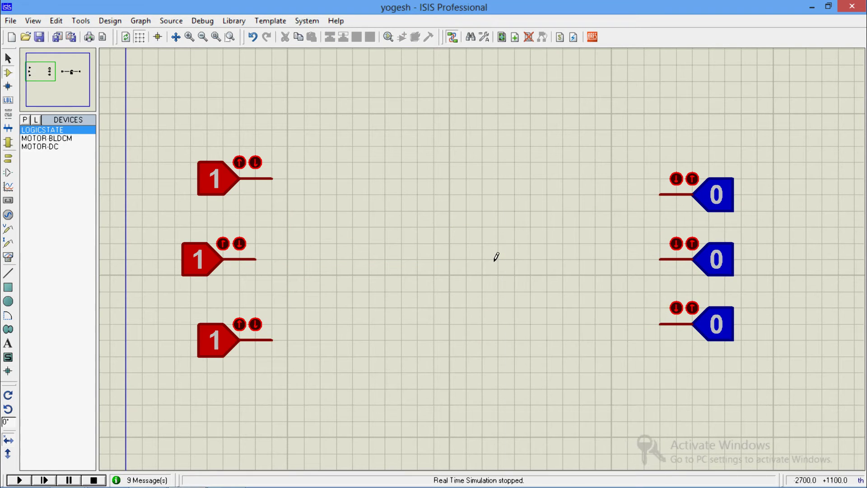
pyautogui.hotkey('ctrl', 'z')
pyautogui.rightClick(496, 256)
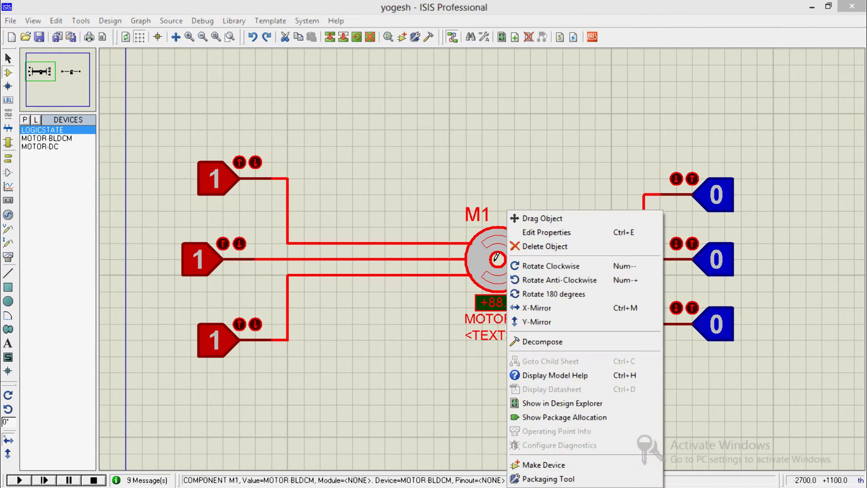
pyautogui.click(524, 233)
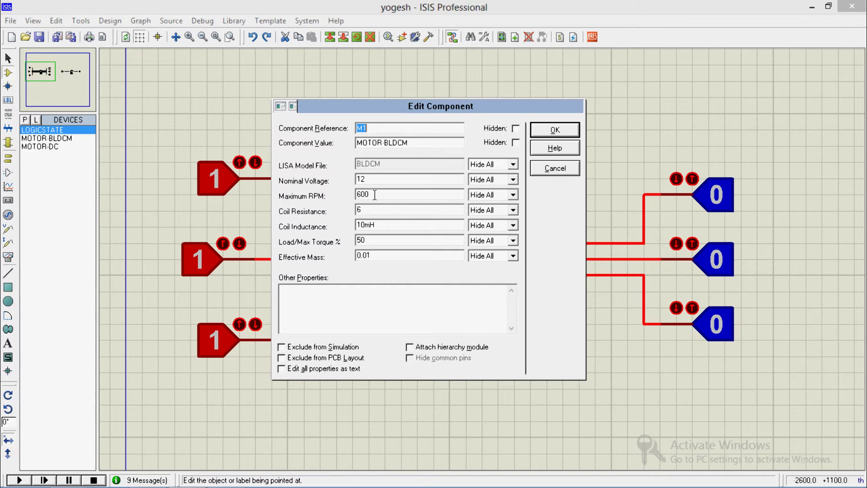
pyautogui.click(540, 171)
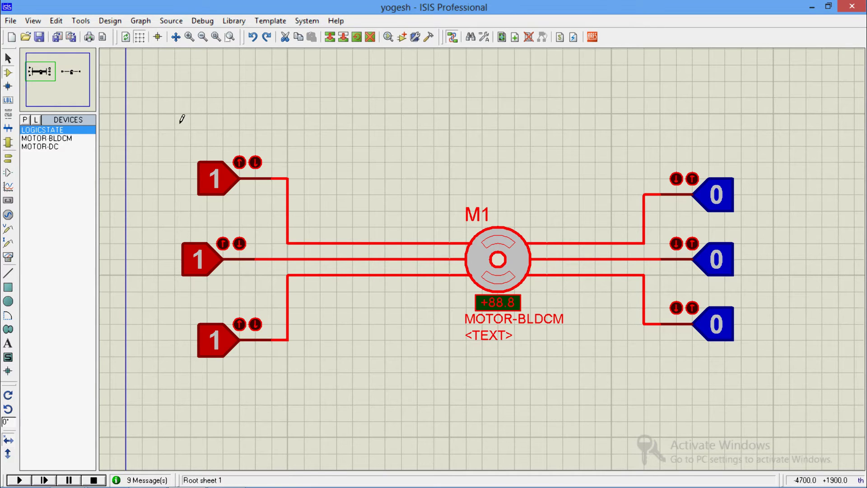
# Add RELAY, NPN and the generic DIODE to the device list via Pick Devices searches.
pyautogui.click(25, 120)
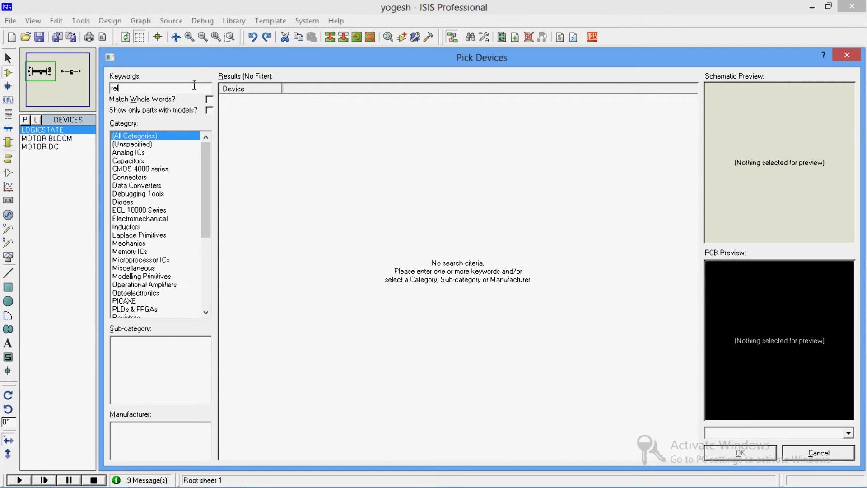
pyautogui.write('ay')
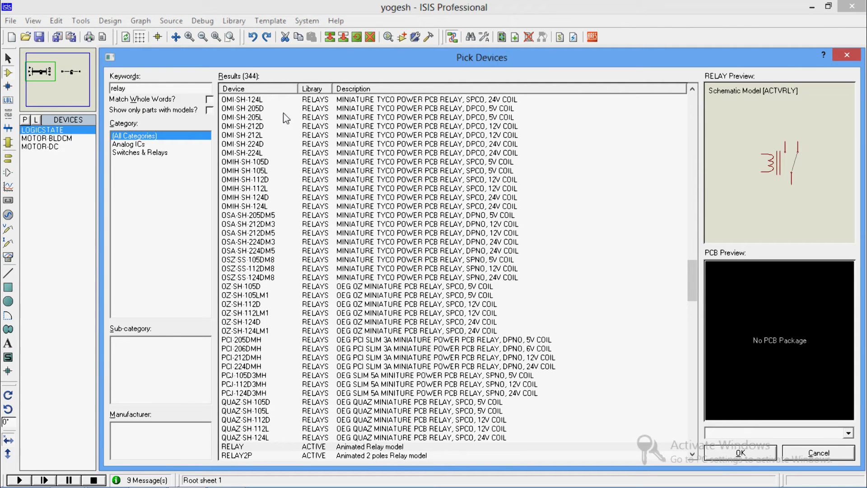
pyautogui.click(733, 453)
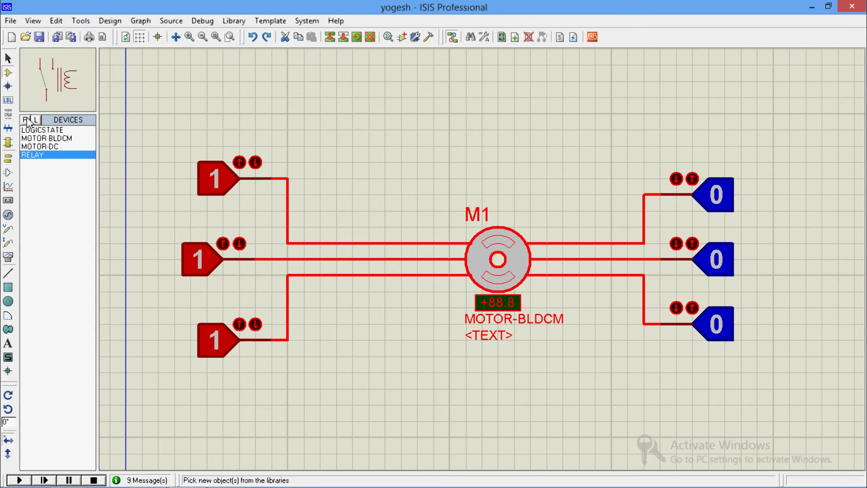
pyautogui.click(25, 119)
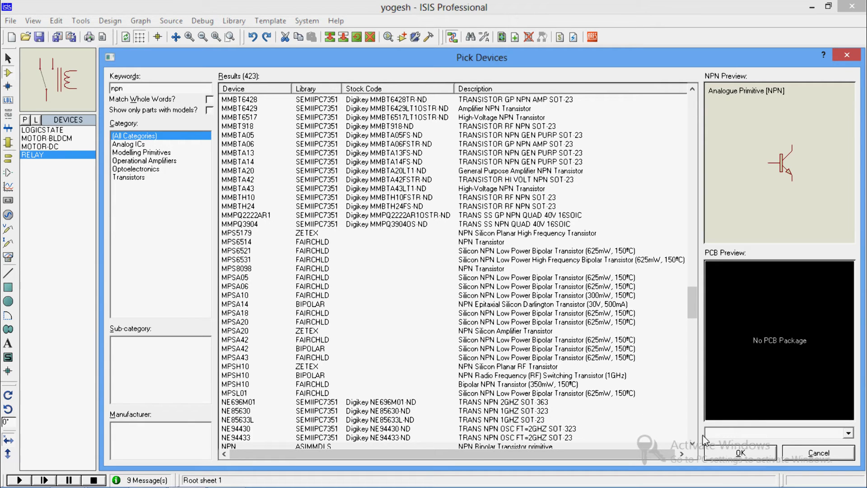
pyautogui.click(730, 452)
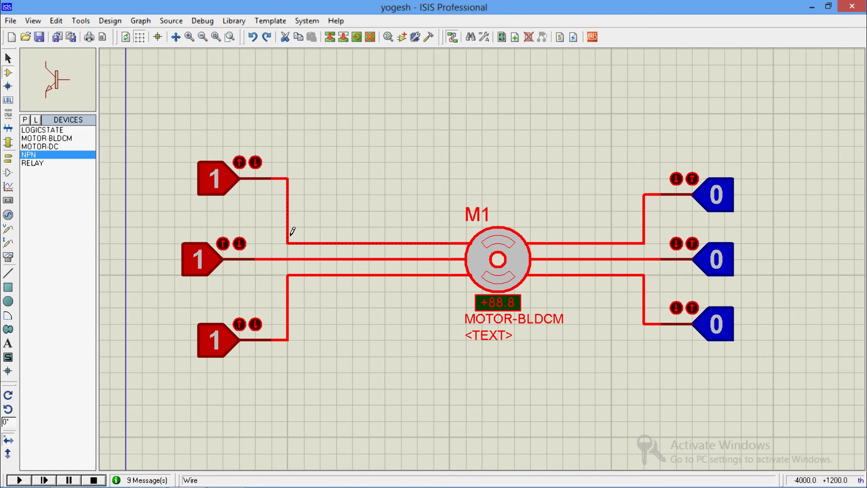
pyautogui.click(24, 120)
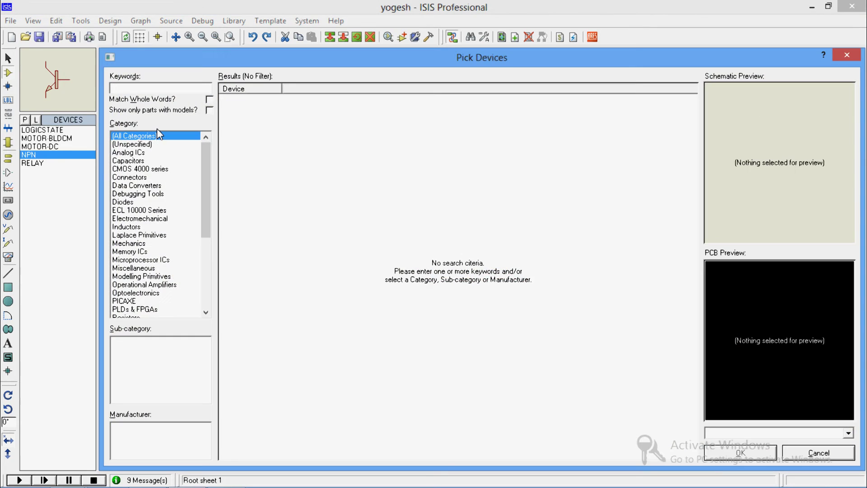
pyautogui.write('diode')
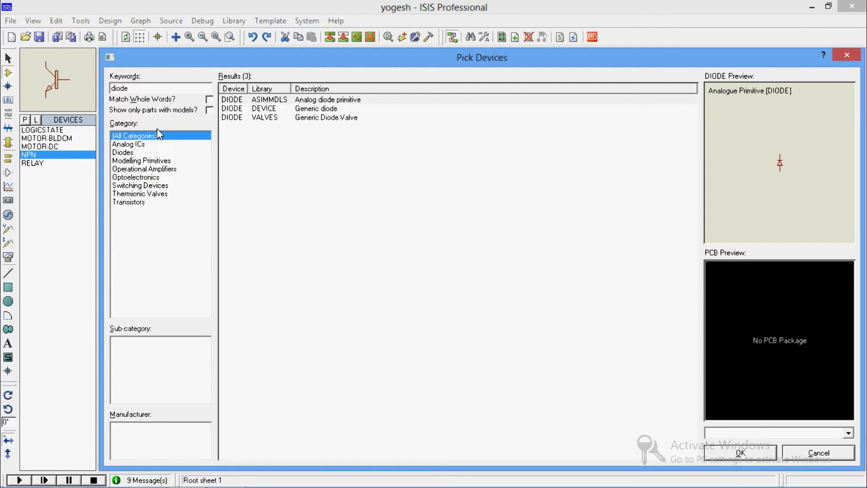
pyautogui.click(316, 108)
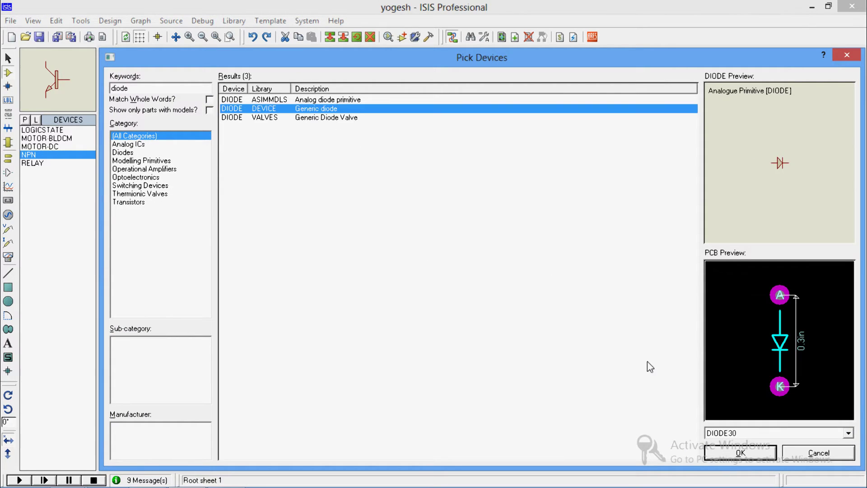
pyautogui.click(741, 452)
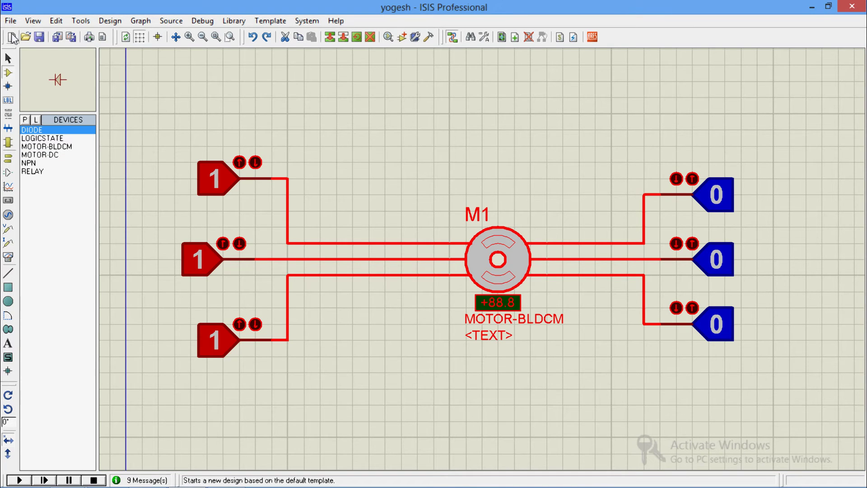
# Start a new design without saving and add the NPN transistor to its parts list.
pyautogui.click(12, 35)
pyautogui.click(432, 263)
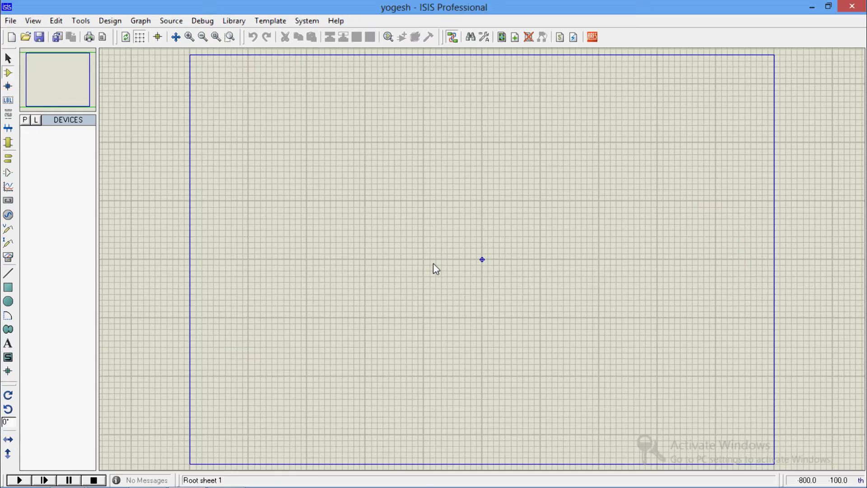
pyautogui.click(26, 120)
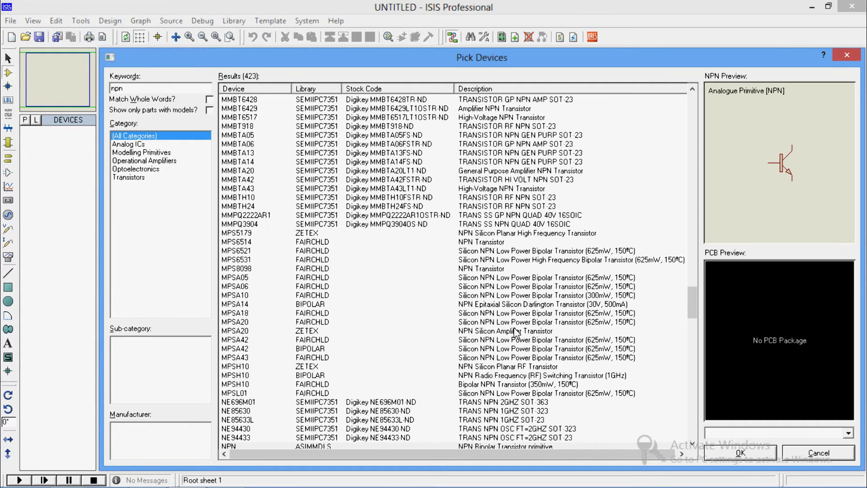
pyautogui.click(725, 452)
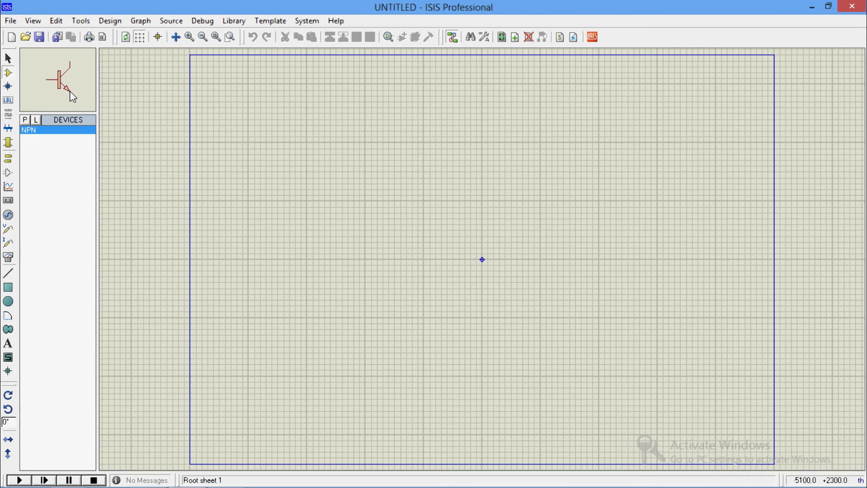
pyautogui.click(35, 120)
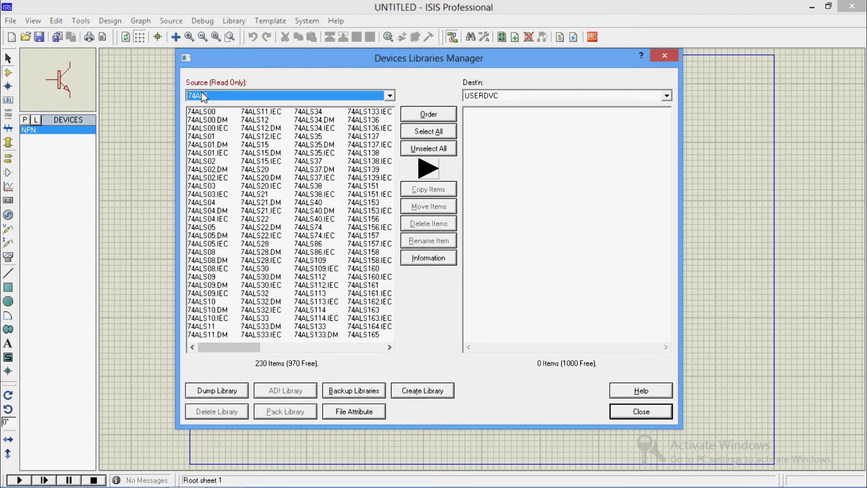
pyautogui.click(673, 60)
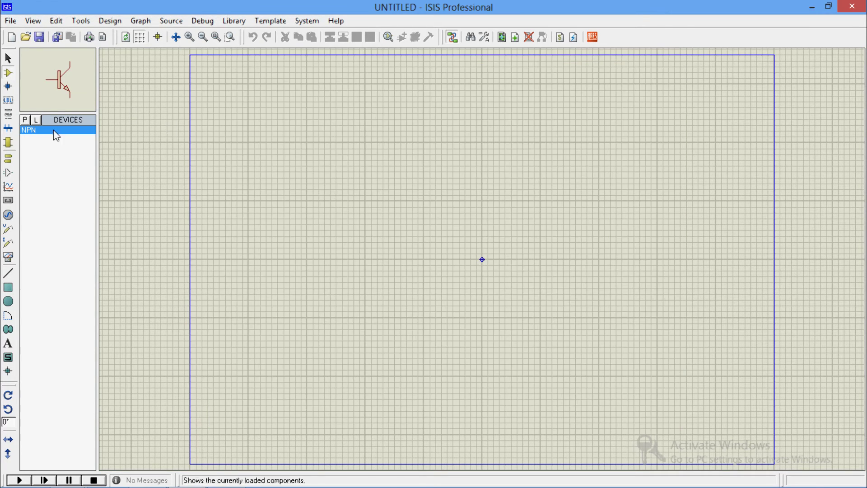
# Add RELAY, the generic DIODE and LOGICSTATE to the new design's parts list.
pyautogui.click(25, 119)
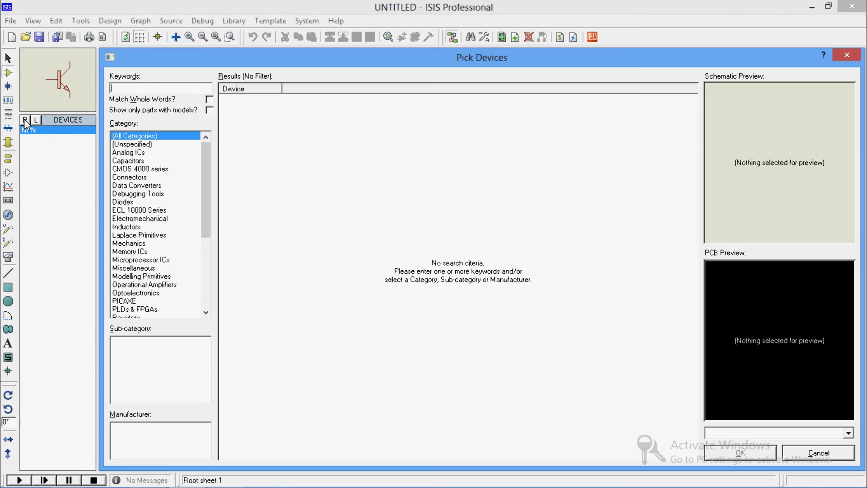
pyautogui.write('relay')
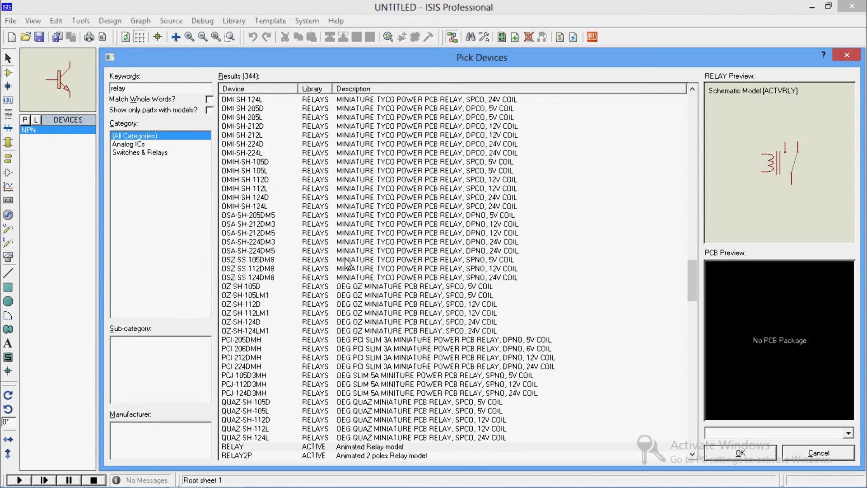
pyautogui.click(715, 453)
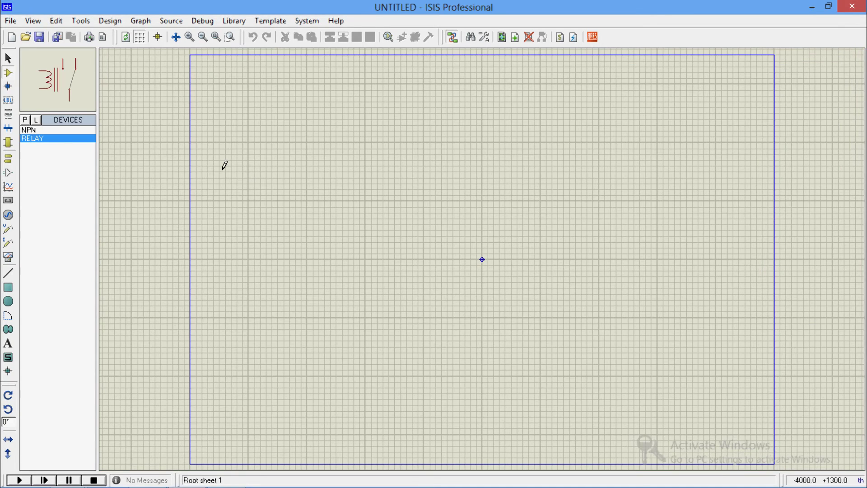
pyautogui.click(26, 120)
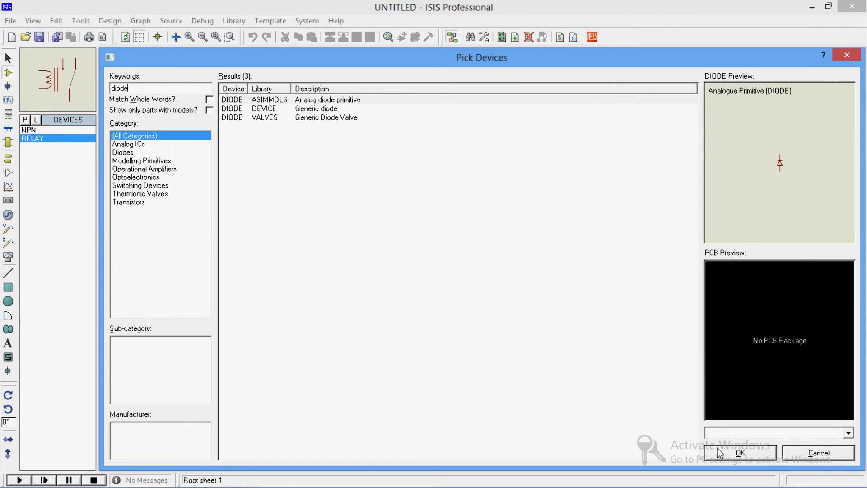
pyautogui.doubleClick(278, 108)
pyautogui.click(158, 88)
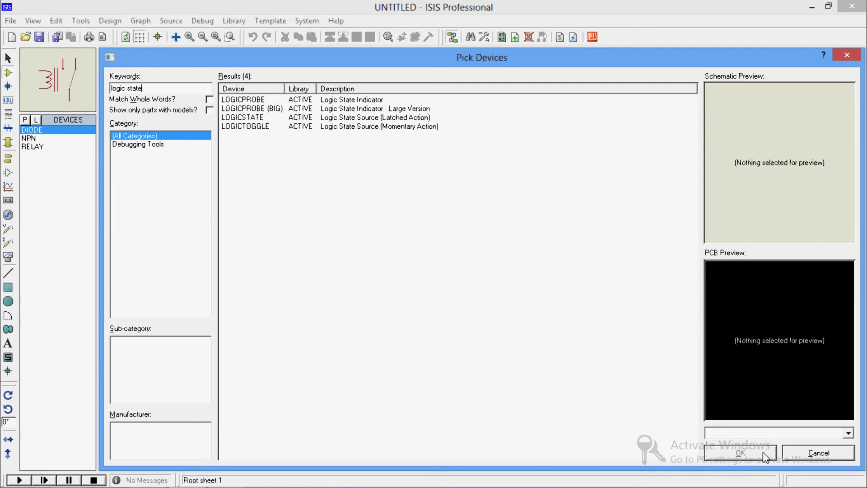
pyautogui.click(308, 117)
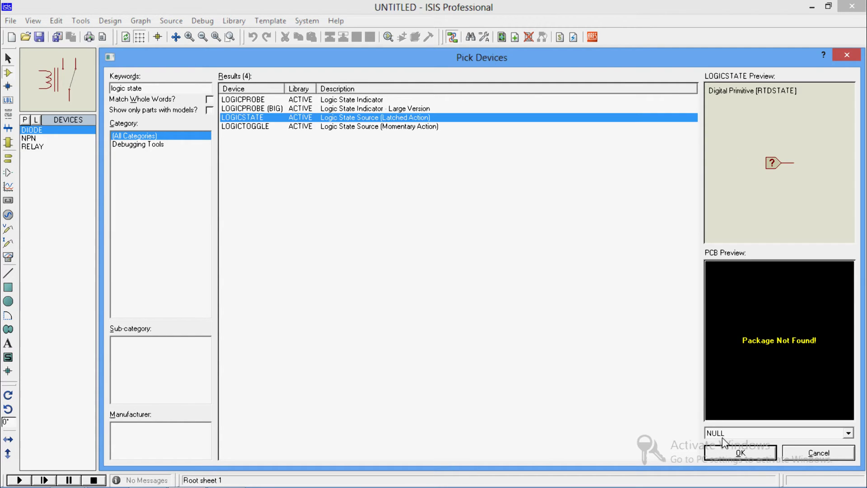
pyautogui.click(735, 453)
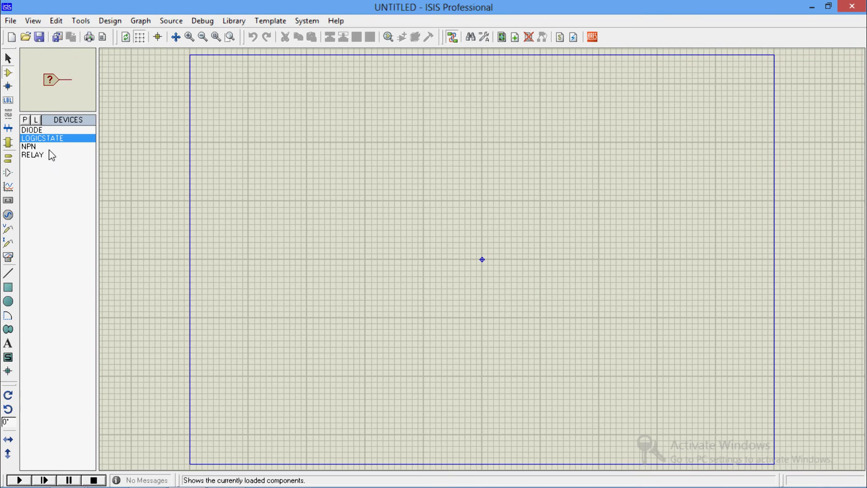
# Place relay RL1 and a vertically rotated diode D1 left of its coil.
pyautogui.click(42, 154)
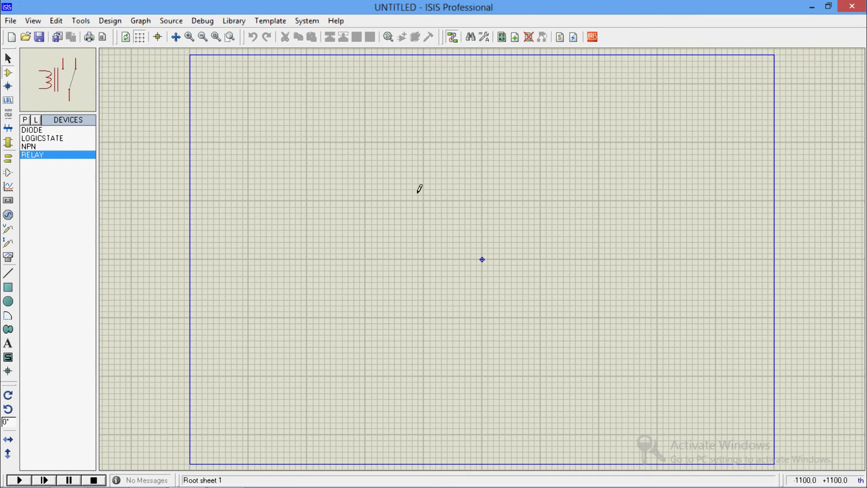
pyautogui.click(577, 182)
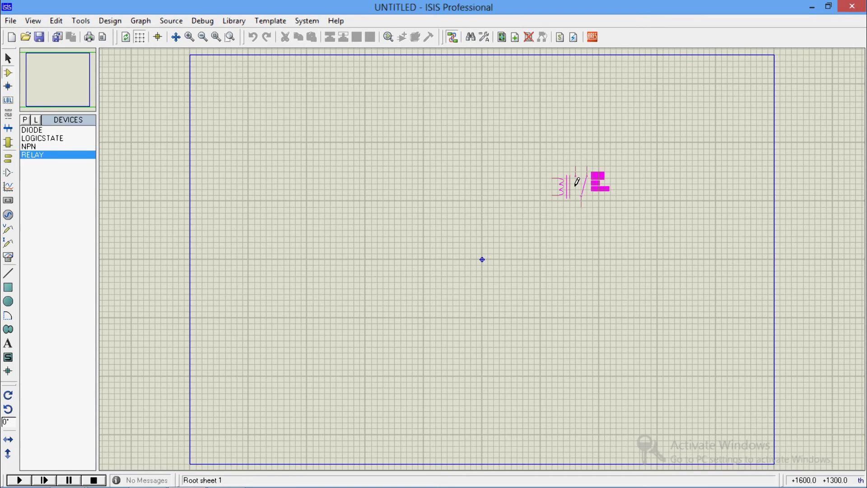
pyautogui.click(577, 182)
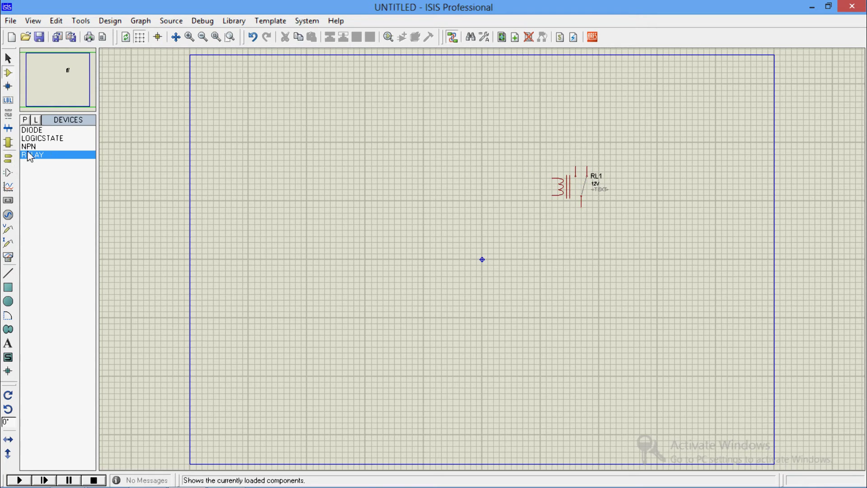
pyautogui.click(31, 130)
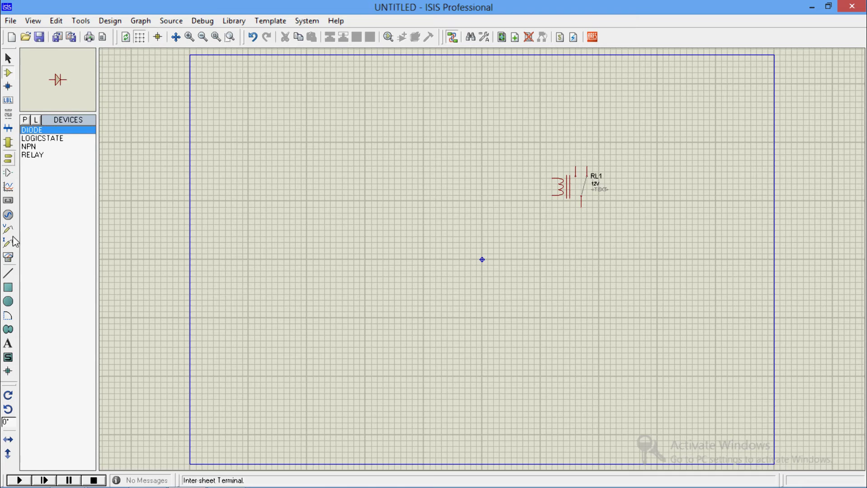
pyautogui.click(10, 396)
pyautogui.click(10, 395)
pyautogui.click(10, 395)
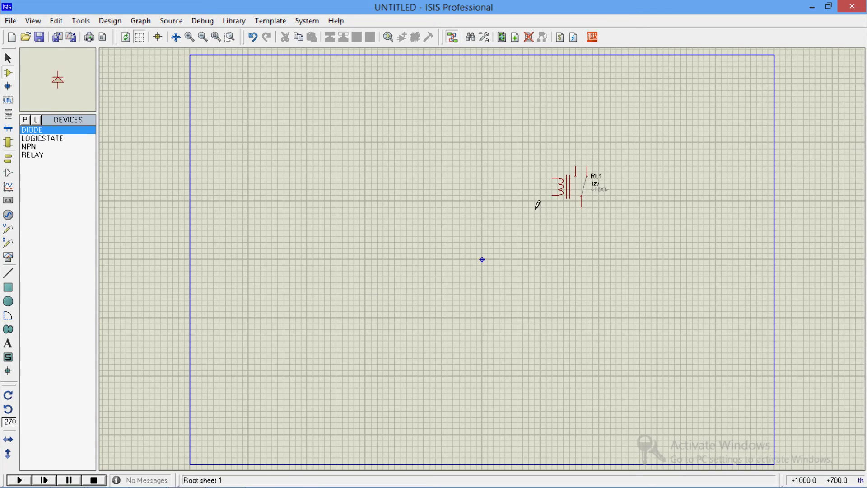
pyautogui.click(508, 193)
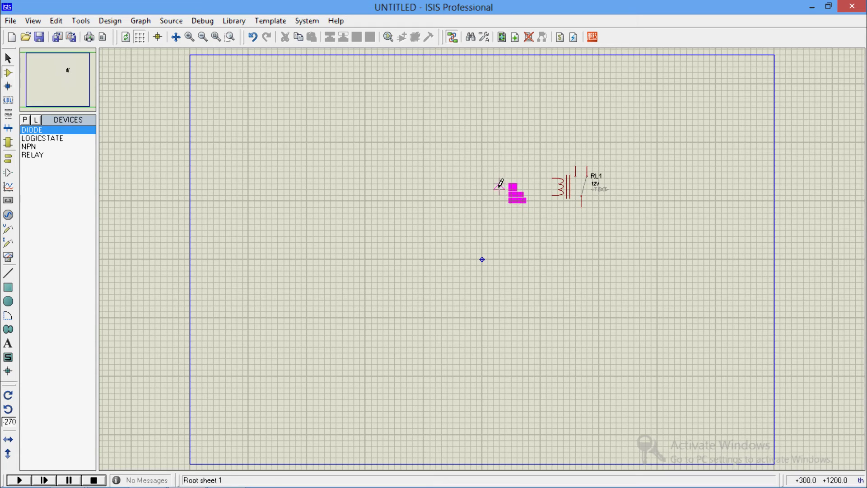
pyautogui.click(499, 185)
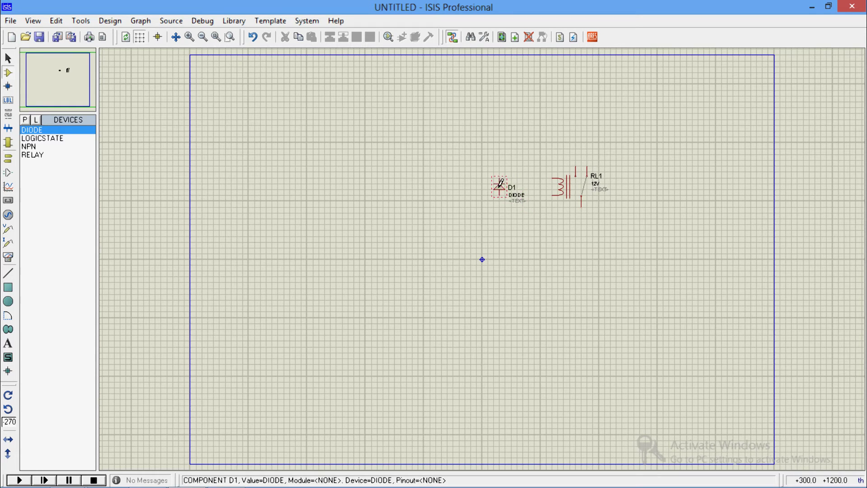
# Wire the relay coil's top and bottom pins to D1's top and bottom ends.
pyautogui.click(552, 177)
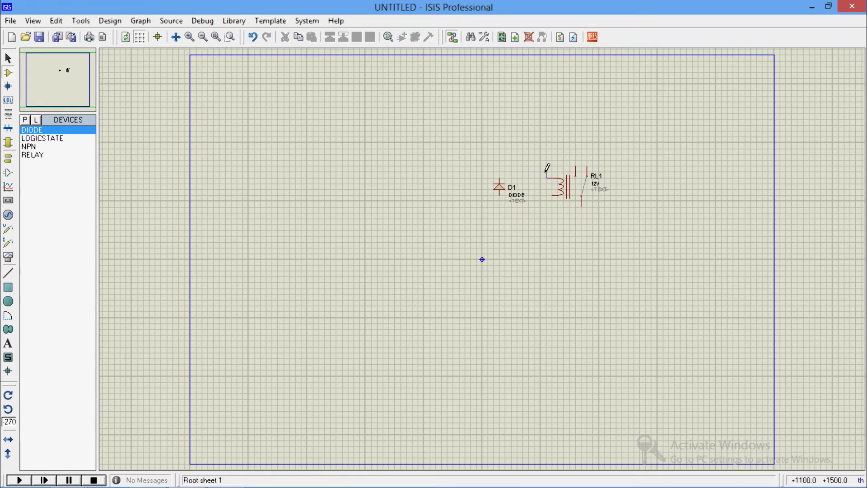
pyautogui.click(499, 175)
pyautogui.click(547, 202)
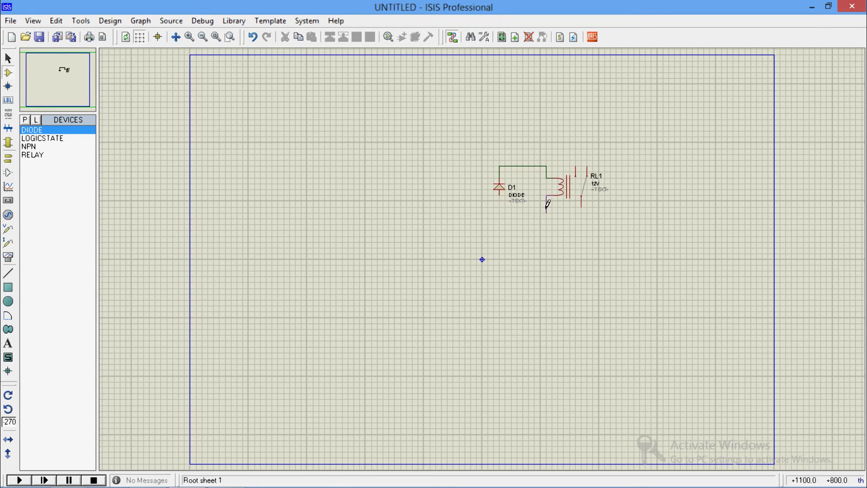
pyautogui.click(500, 192)
pyautogui.click(29, 147)
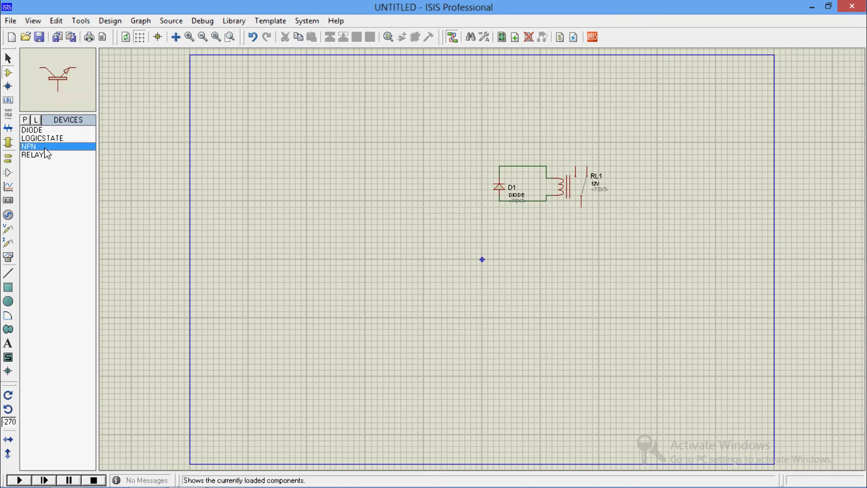
# Re-place transistor Q1 upright below the relay and wire its collector to the coil/diode node.
pyautogui.click(540, 247)
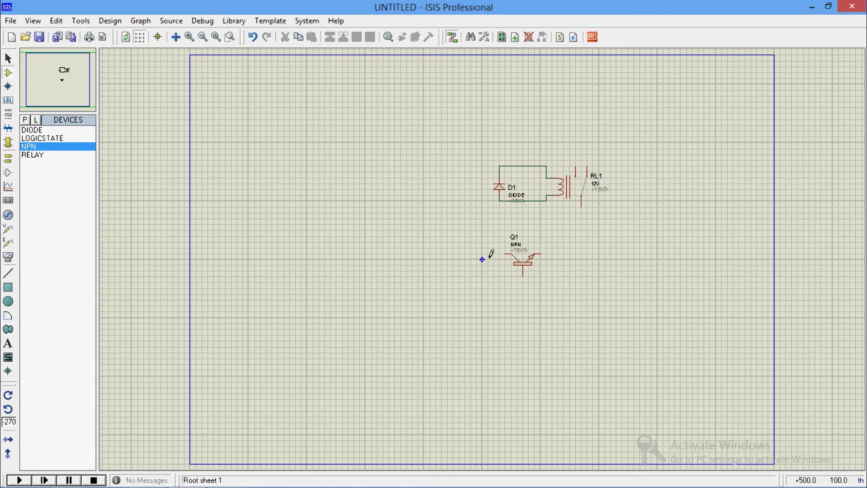
pyautogui.click(8, 396)
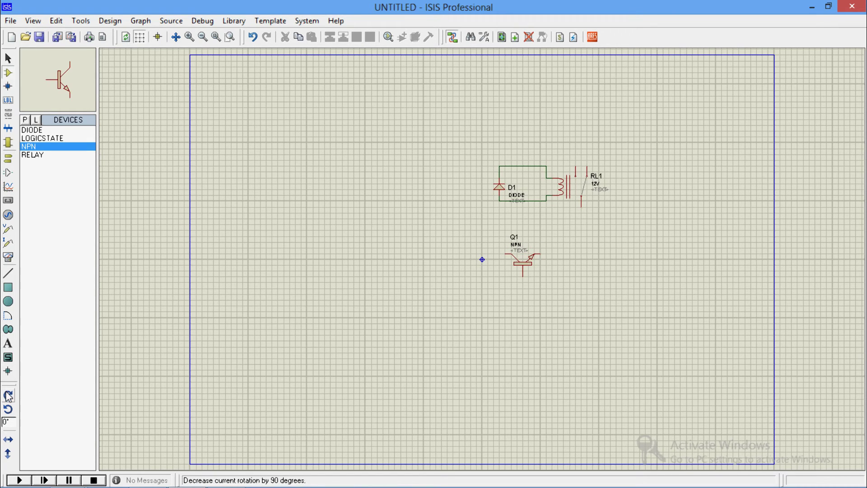
pyautogui.rightClick(531, 259)
pyautogui.click(554, 248)
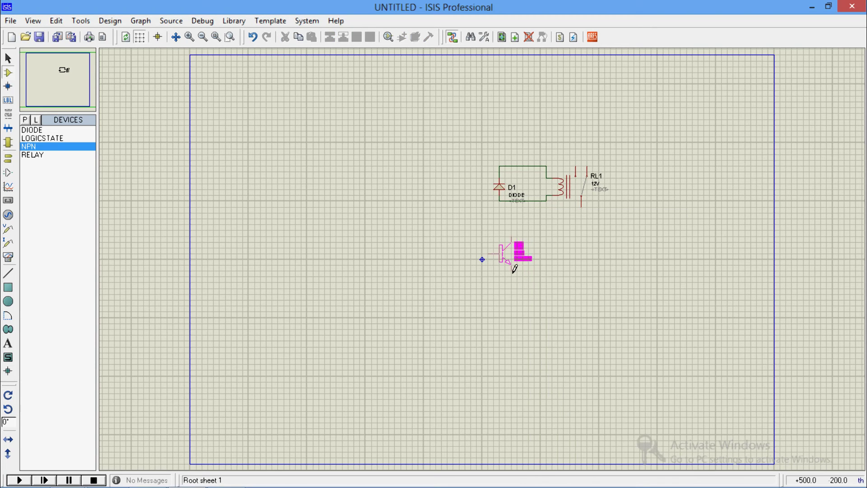
pyautogui.click(537, 273)
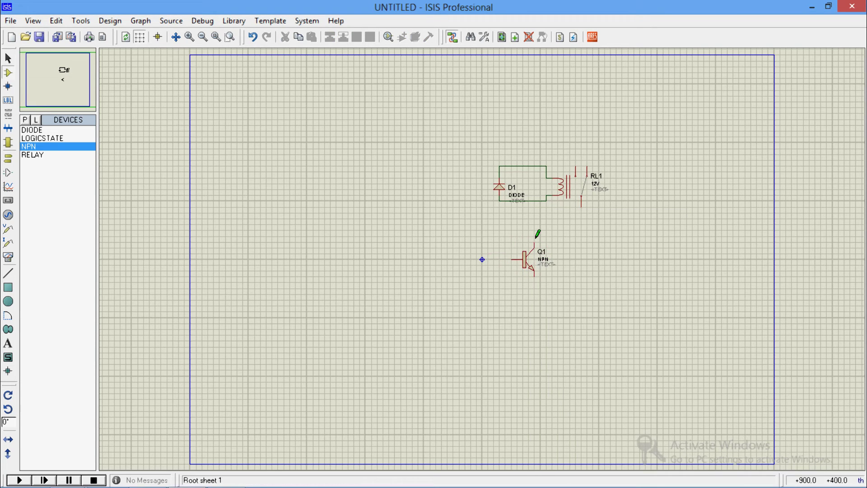
pyautogui.click(535, 240)
pyautogui.click(535, 201)
# Place a ground terminal below Q1 and wire Q1's emitter to it.
pyautogui.click(8, 158)
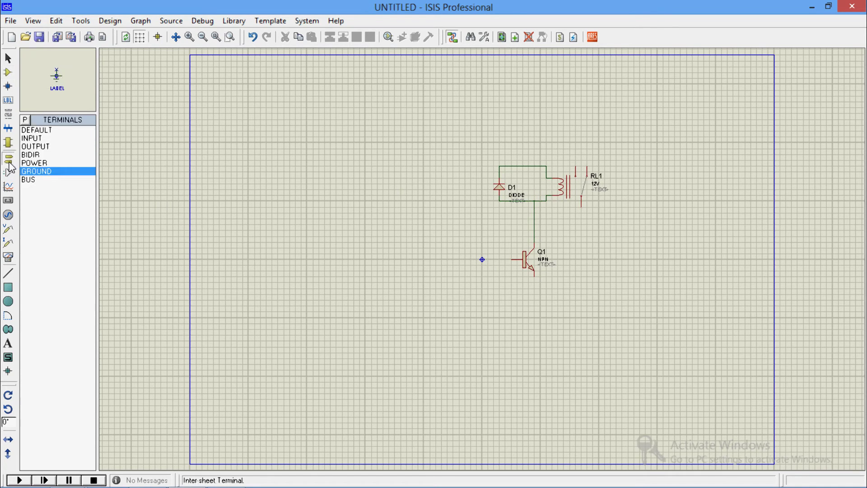
pyautogui.click(534, 315)
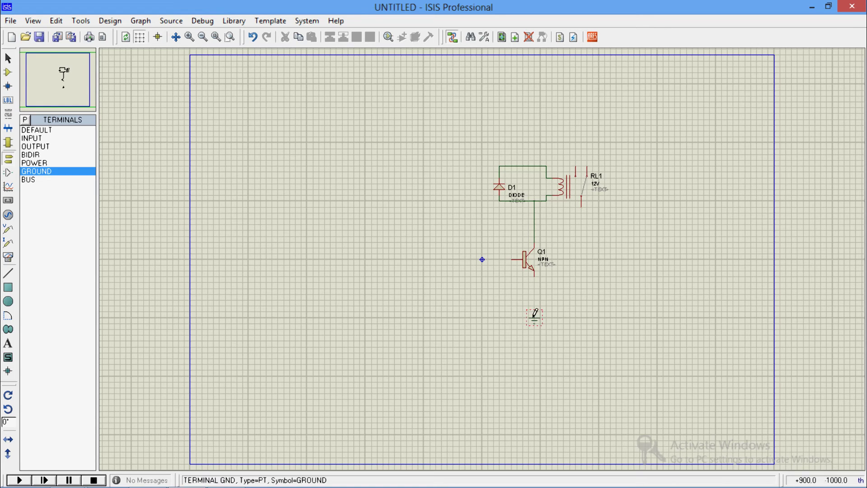
pyautogui.click(534, 273)
pyautogui.click(535, 313)
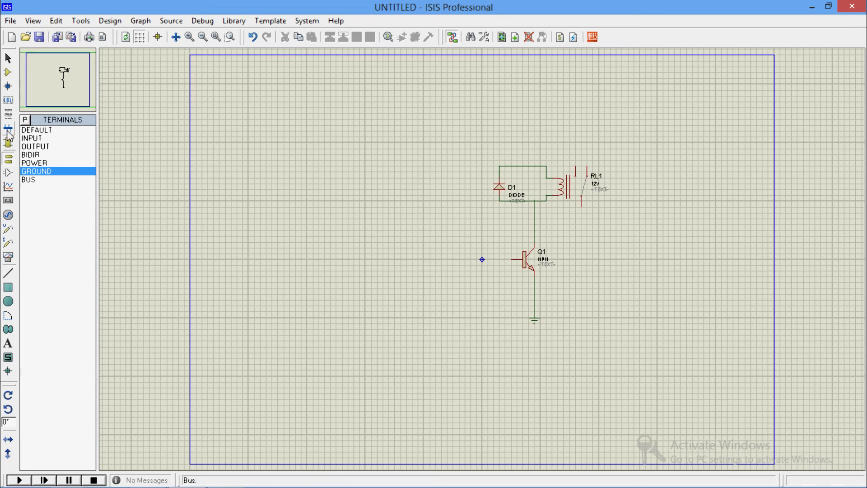
# Place a DC generator above relay RL1 and wire it to the top diode/coil node.
pyautogui.click(7, 222)
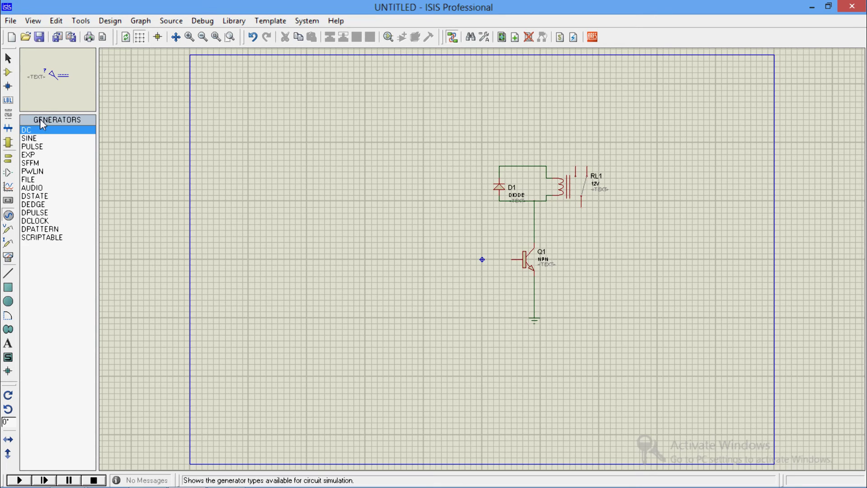
pyautogui.click(543, 98)
pyautogui.click(543, 97)
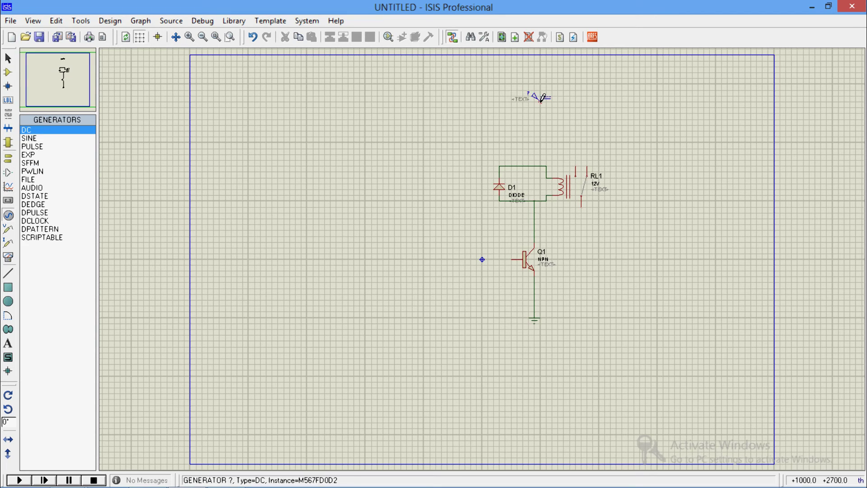
pyautogui.click(540, 98)
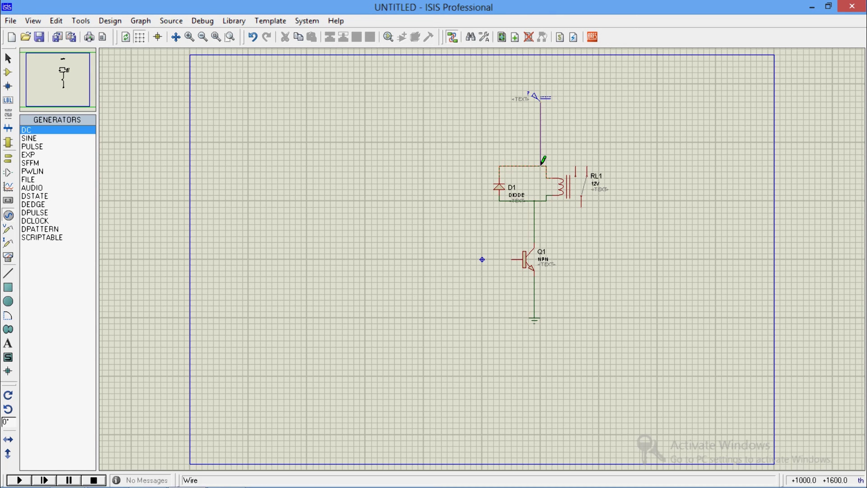
pyautogui.click(540, 165)
# Set the DC generator's voltage value in its properties and confirm.
pyautogui.doubleClick(536, 97)
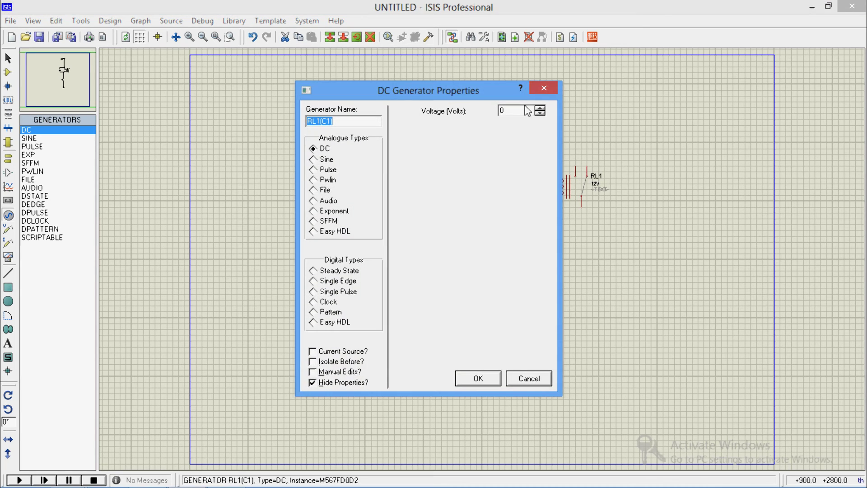
pyautogui.click(526, 107)
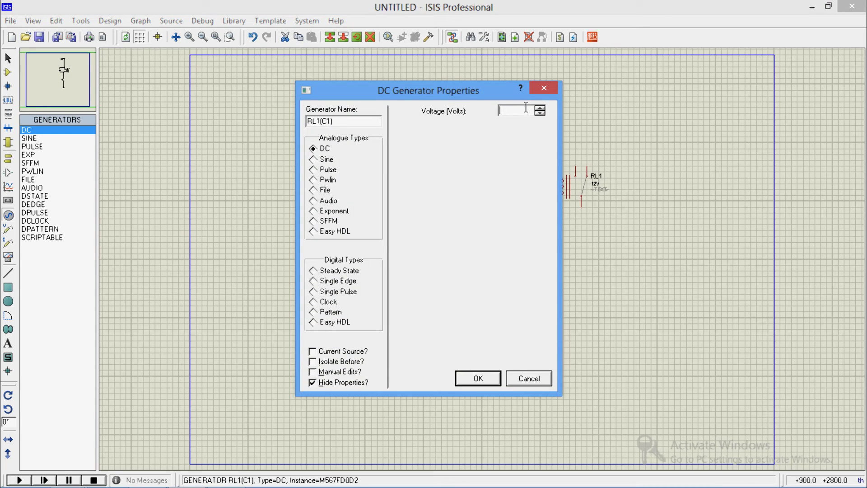
pyautogui.click(478, 378)
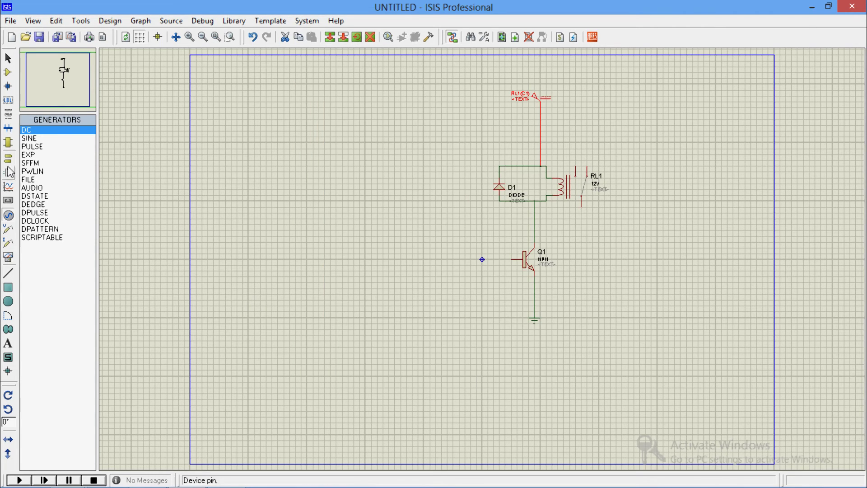
# Place a LOGICSTATE input left of Q1 and wire it to Q1's base.
pyautogui.click(6, 75)
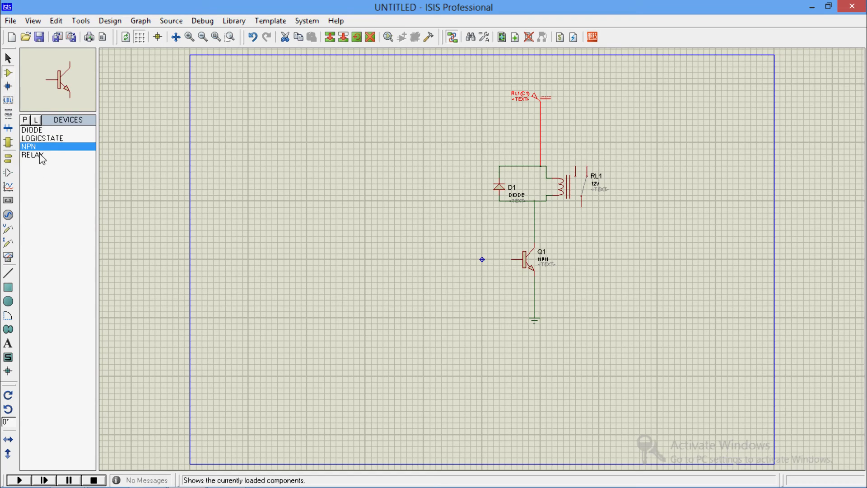
pyautogui.click(40, 137)
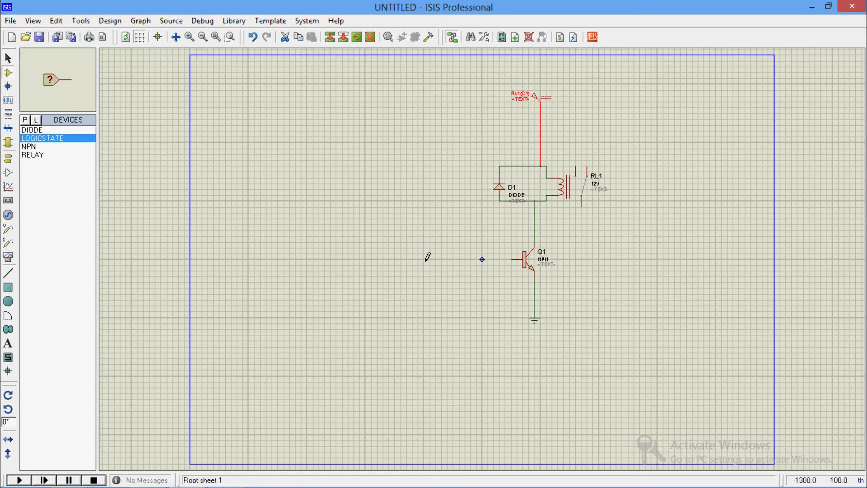
pyautogui.click(446, 255)
pyautogui.click(446, 255)
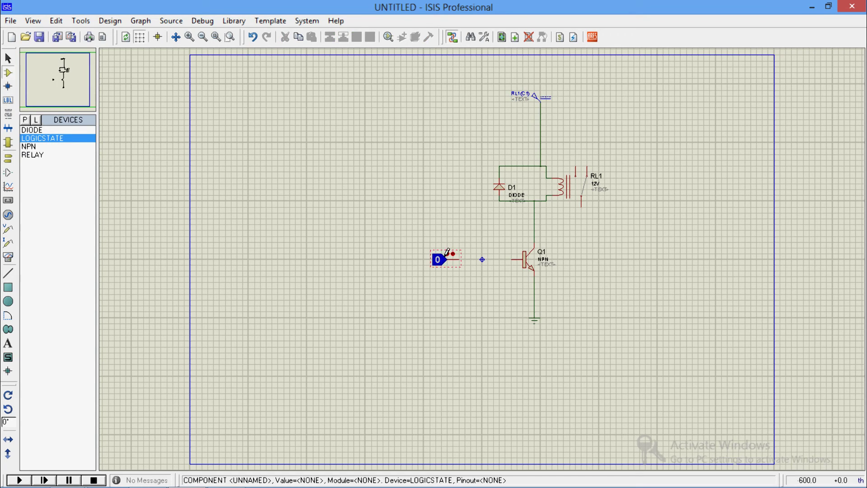
pyautogui.click(510, 258)
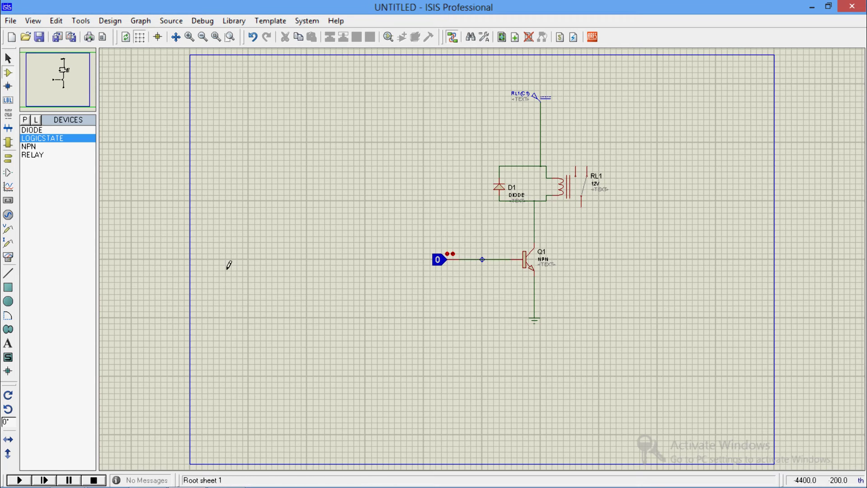
# Run the simulation and toggle the logic input several times, leaving it at 0.
pyautogui.click(18, 480)
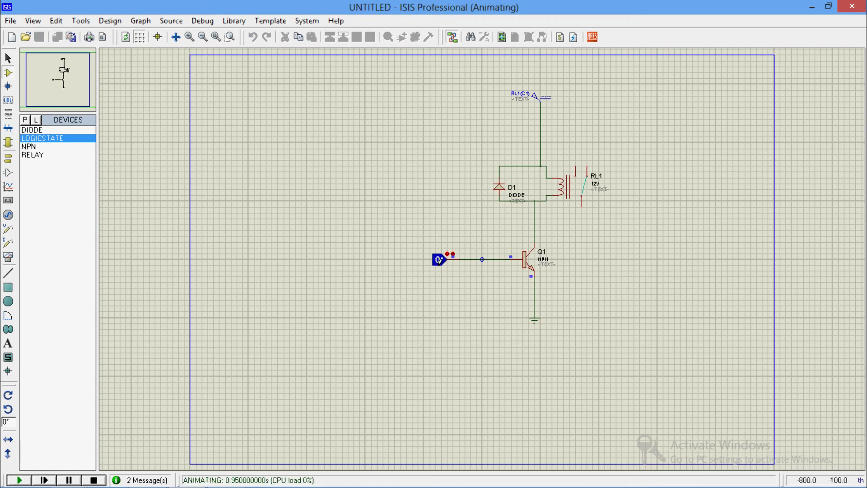
pyautogui.click(438, 266)
pyautogui.click(438, 267)
pyautogui.click(438, 266)
pyautogui.click(439, 266)
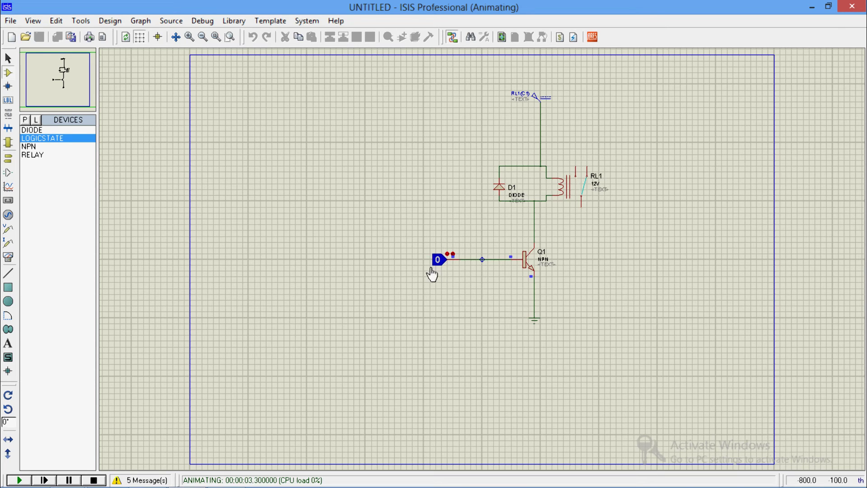
# Stop the simulation and change the DC generator's voltage from 5 to 12 volts.
pyautogui.click(94, 480)
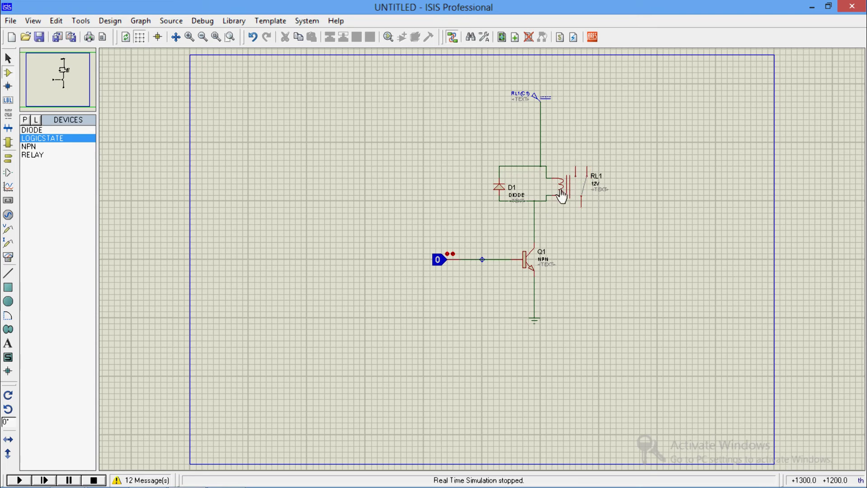
pyautogui.doubleClick(538, 97)
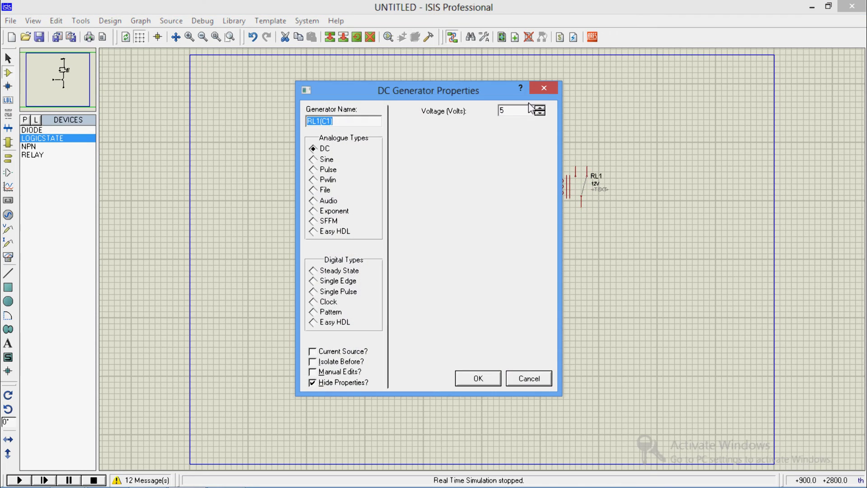
pyautogui.click(530, 108)
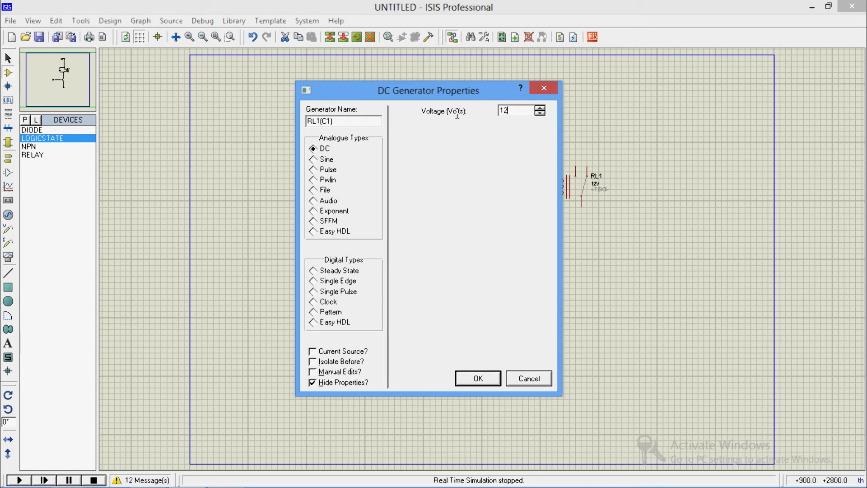
pyautogui.click(478, 377)
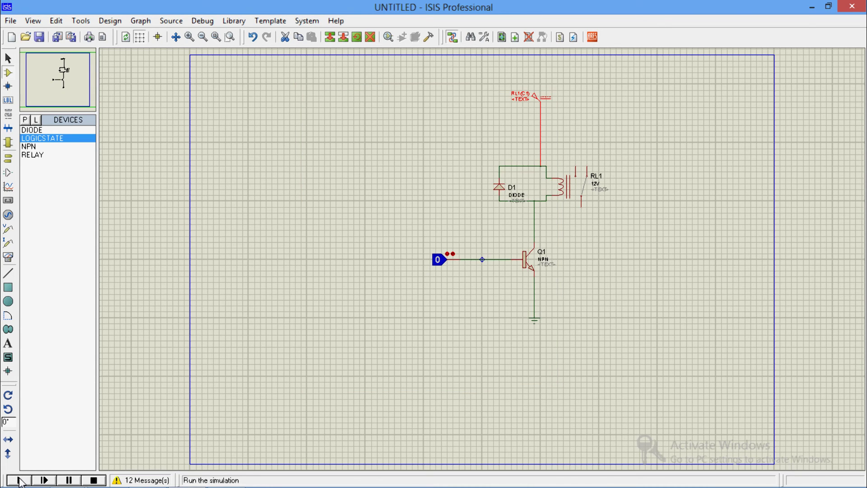
pyautogui.click(20, 480)
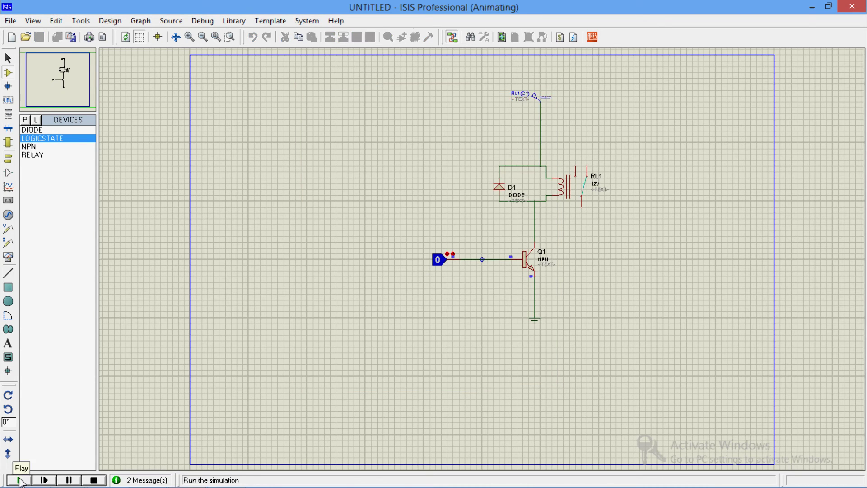
pyautogui.click(442, 261)
pyautogui.click(441, 261)
pyautogui.click(442, 261)
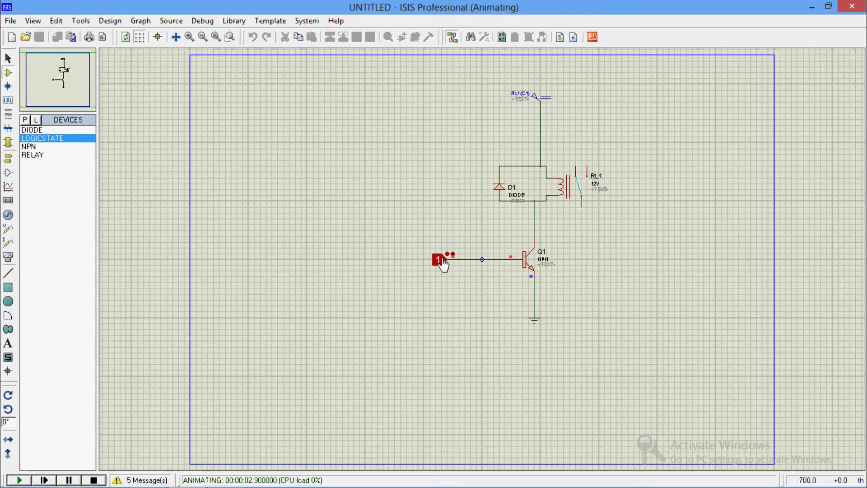
pyautogui.click(442, 261)
pyautogui.click(441, 261)
pyautogui.click(442, 261)
pyautogui.click(442, 261)
pyautogui.click(442, 261)
pyautogui.click(94, 480)
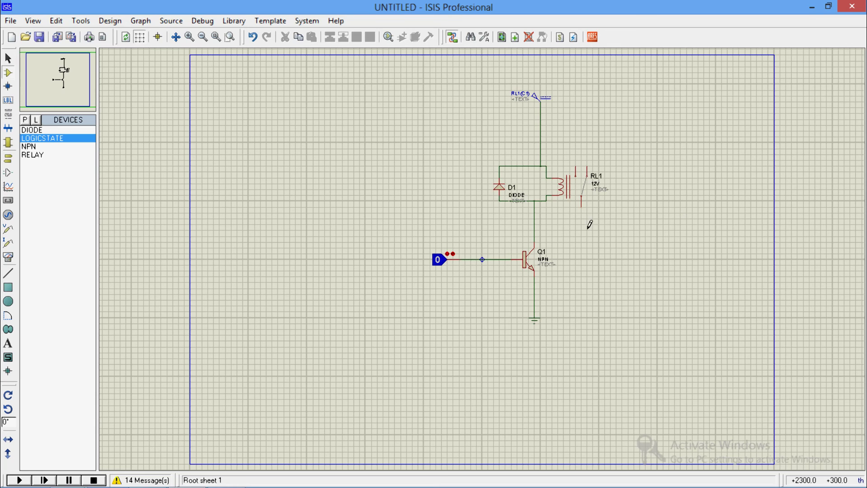
# Toggle the logic-state input on Q1's base several times, leaving it at 1.
pyautogui.click(439, 261)
pyautogui.click(439, 261)
pyautogui.click(439, 261)
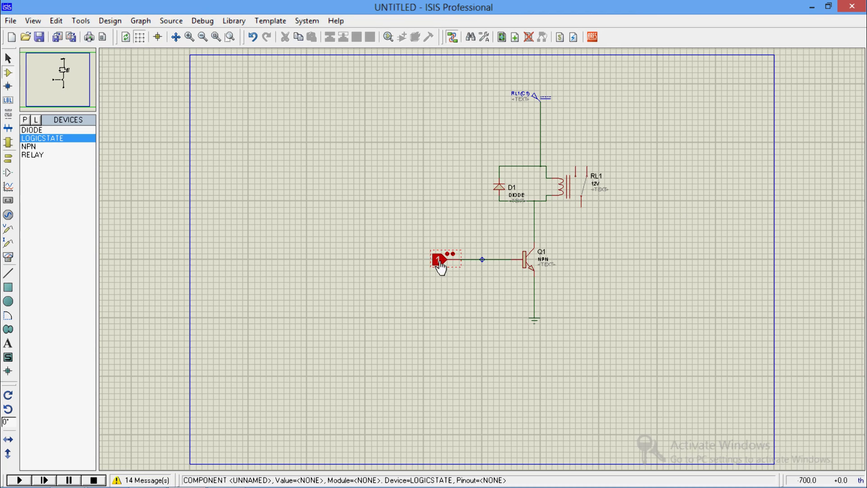
pyautogui.click(438, 262)
pyautogui.click(439, 261)
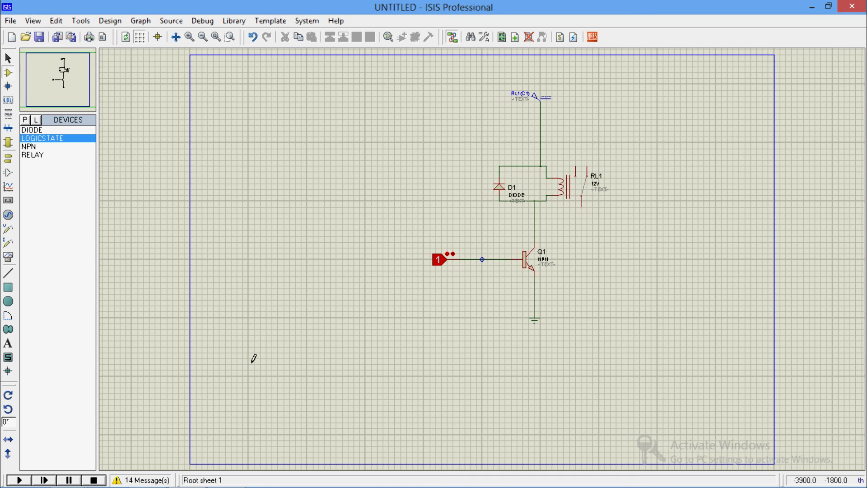